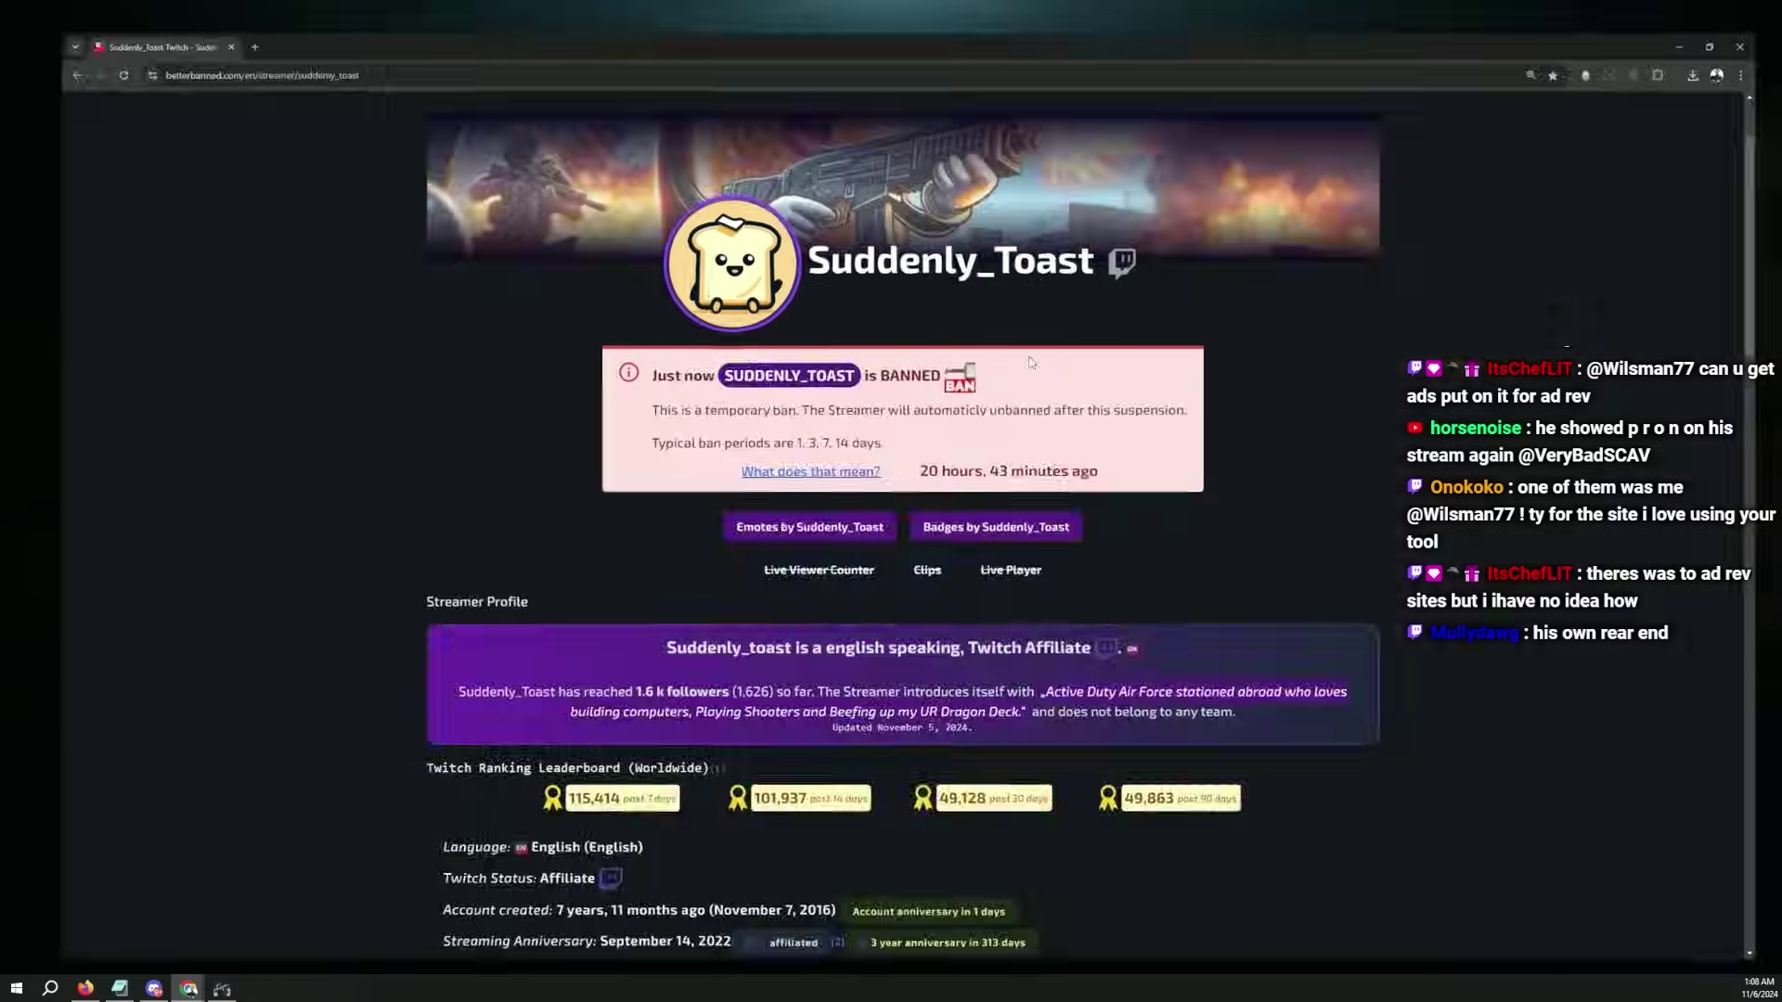
pyautogui.scroll(2, 1390, 359)
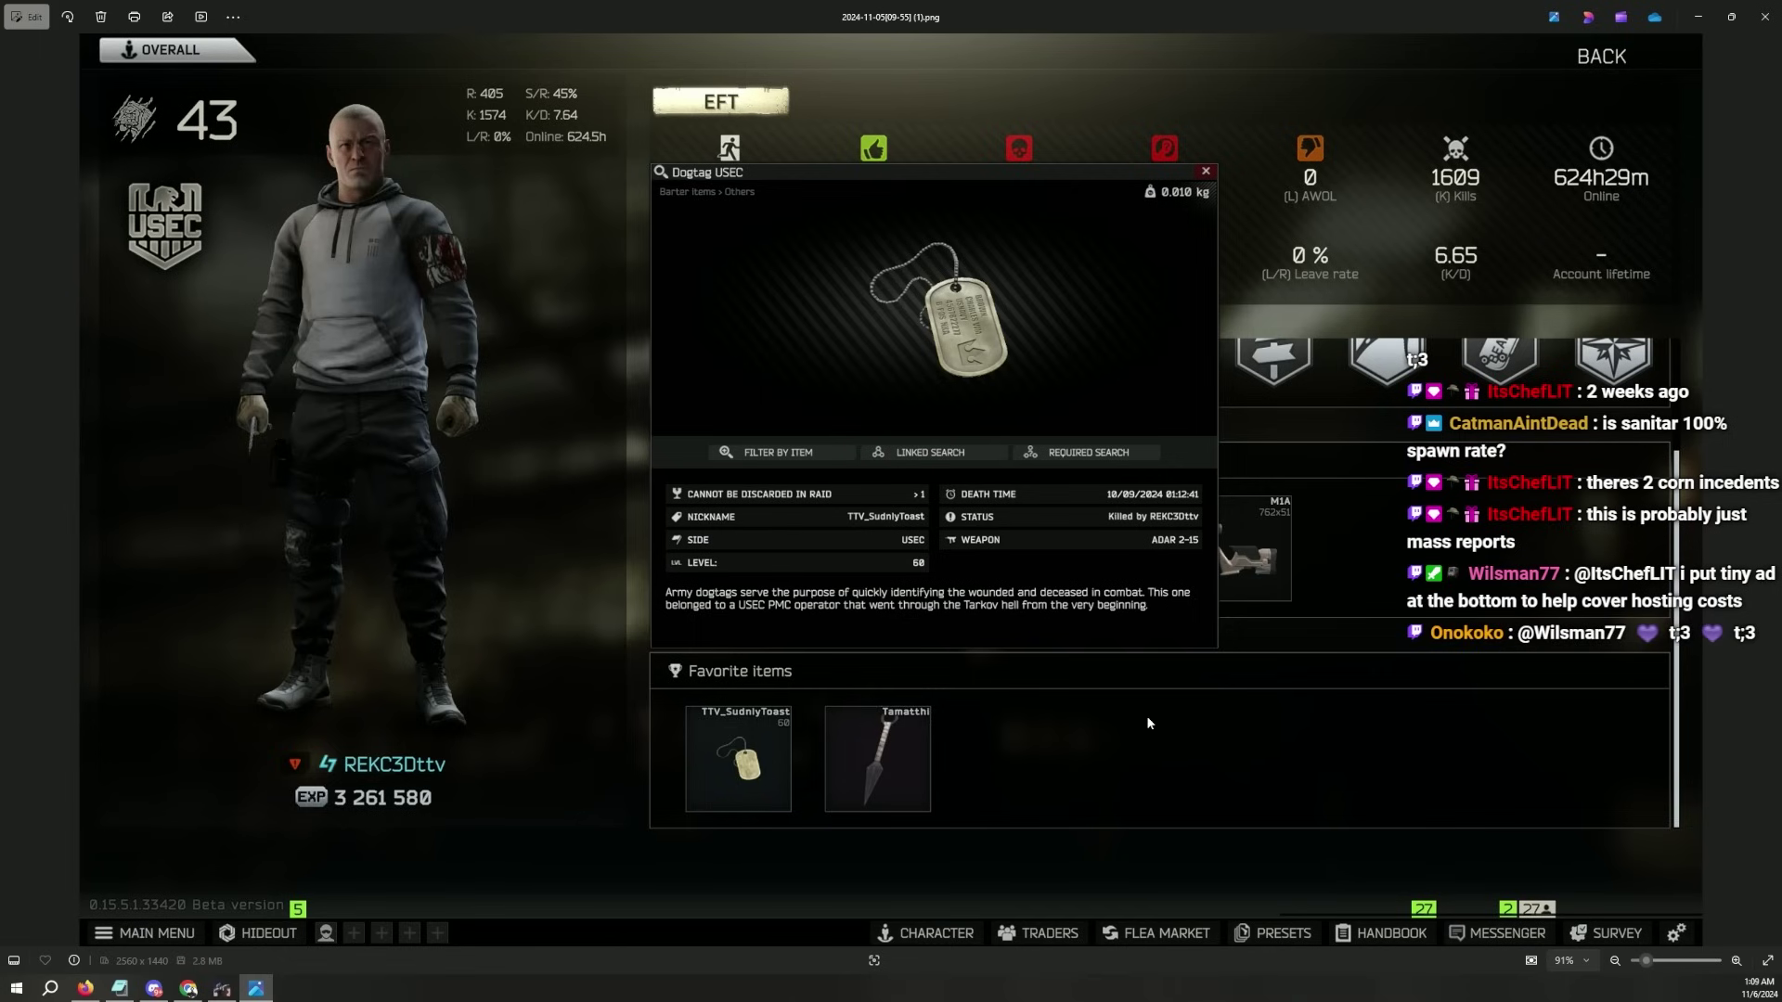
pyautogui.scroll(1, 880, 747)
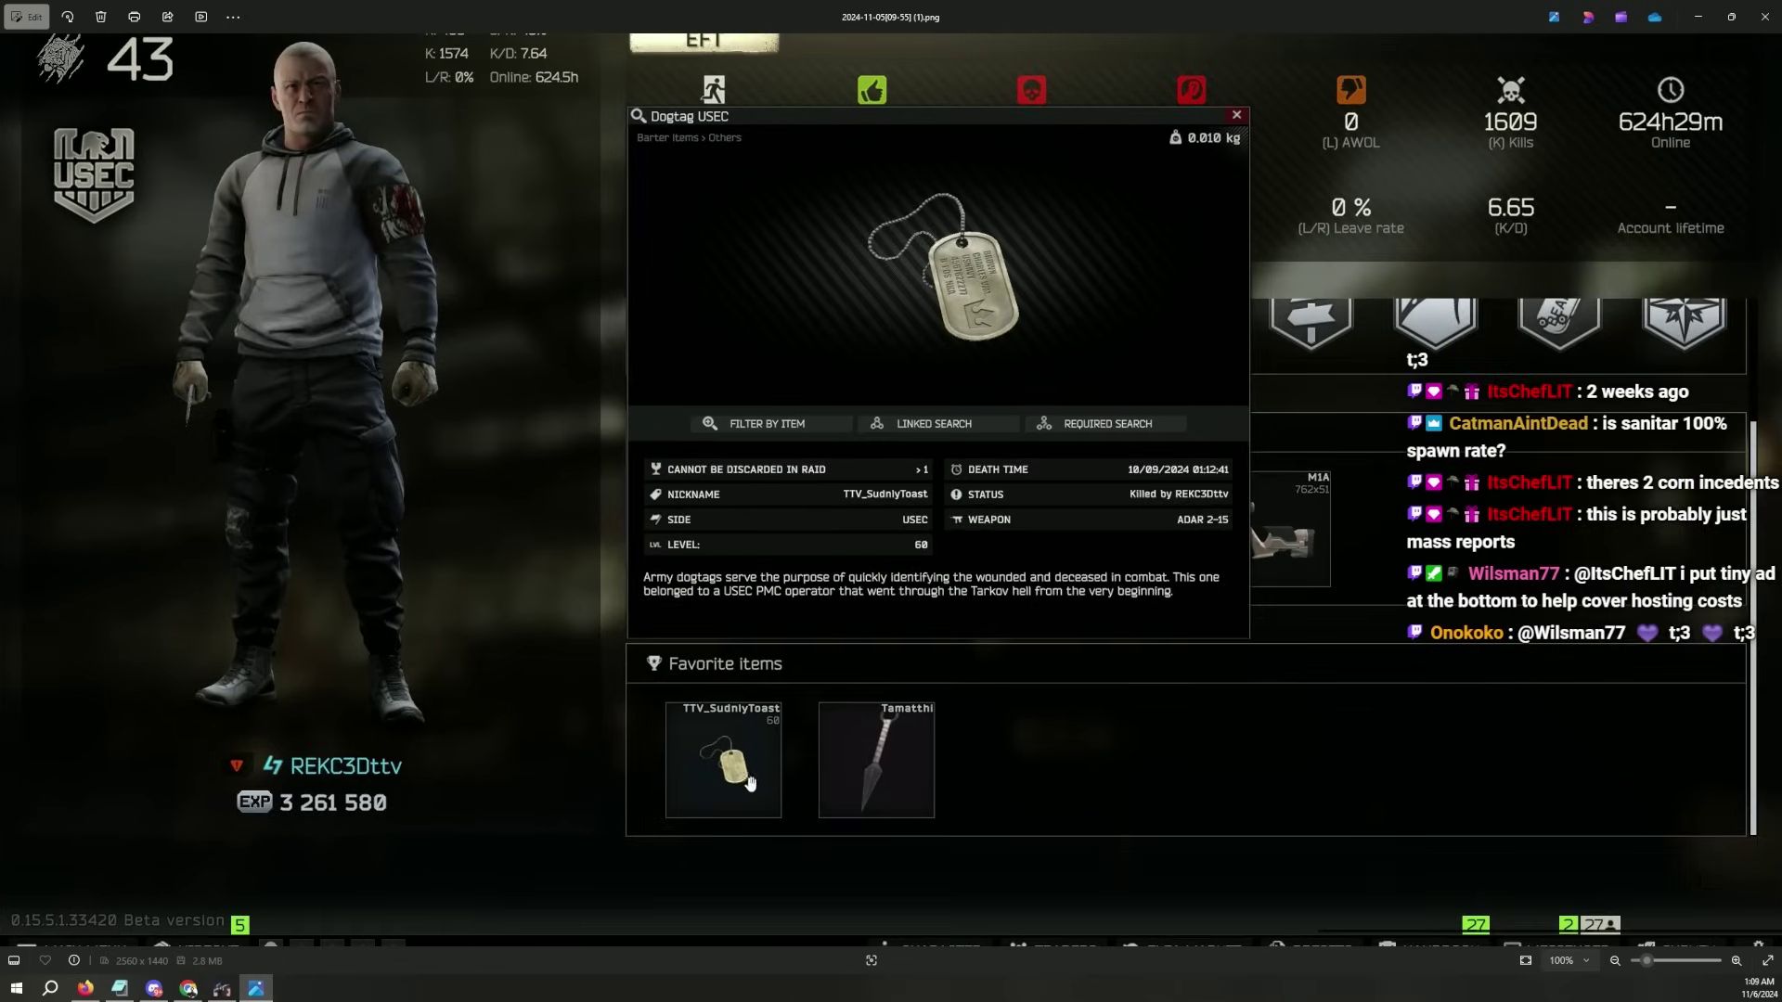
# Pan around the enlarged screenshot to read the ADAR 2-15 kill dogtag details.
pyautogui.moveTo(744, 773)
pyautogui.mouseDown()
pyautogui.moveTo(733, 852)
pyautogui.moveTo(726, 807)
pyautogui.mouseUp()
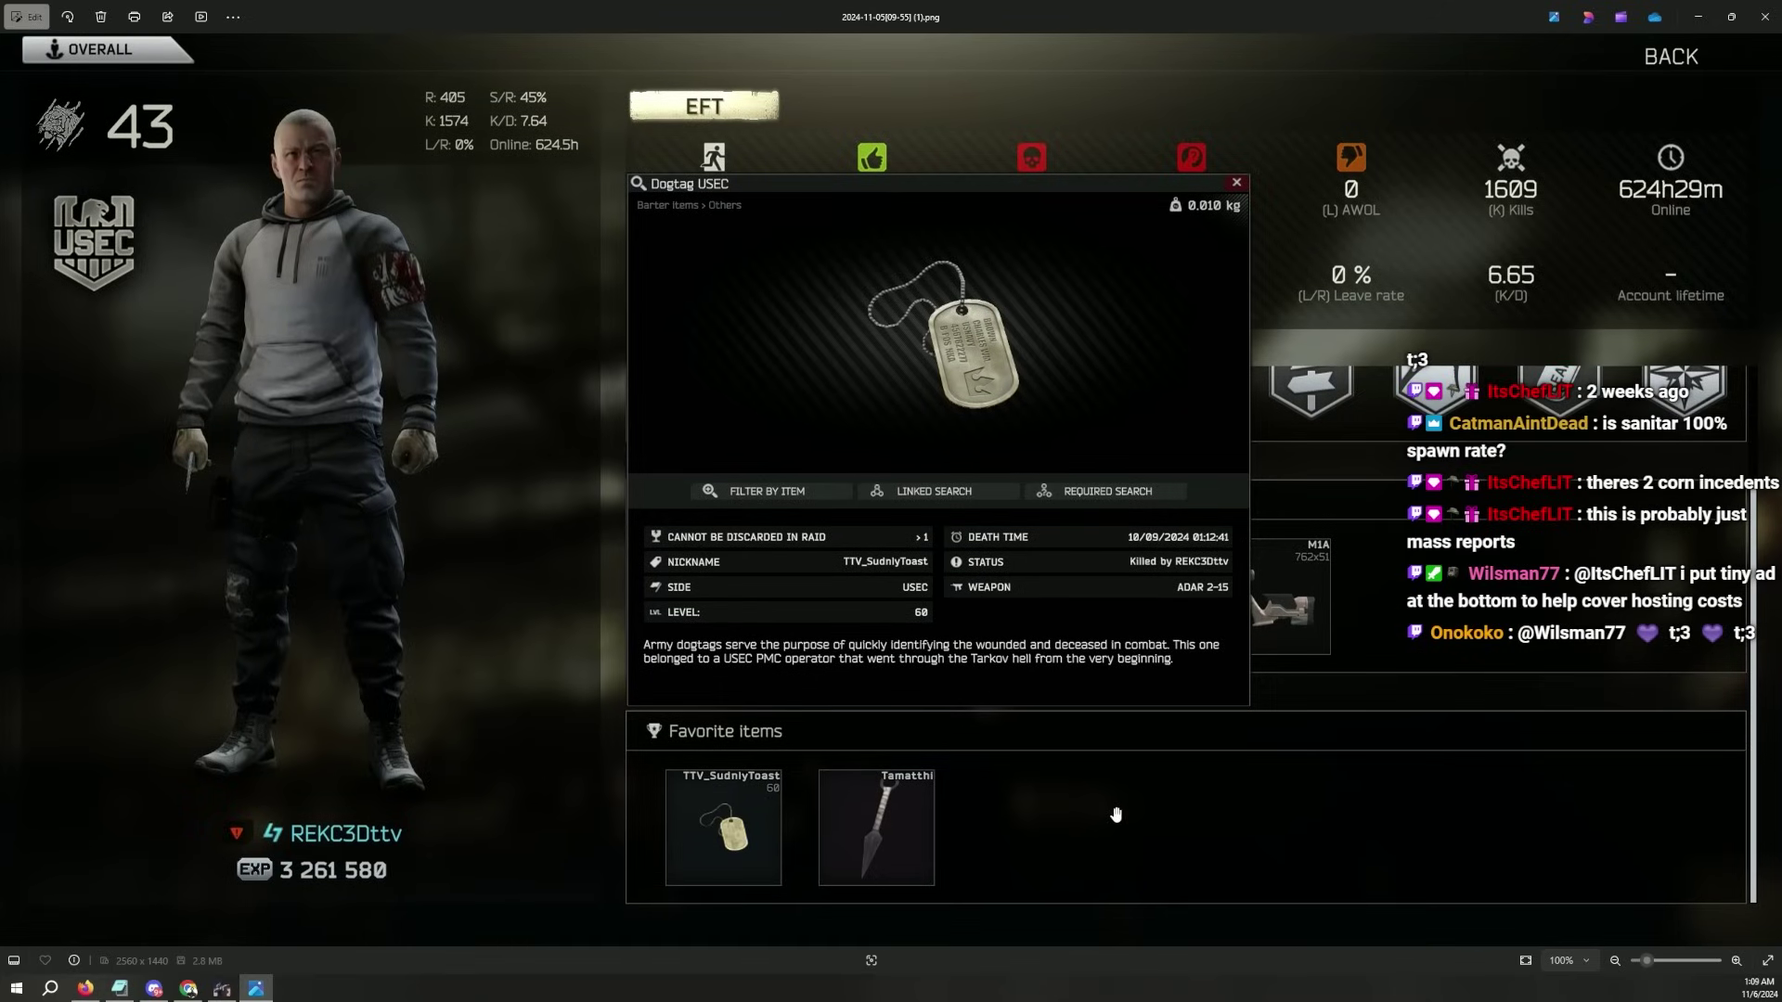
pyautogui.moveTo(908, 819); pyautogui.dragTo(813, 821)
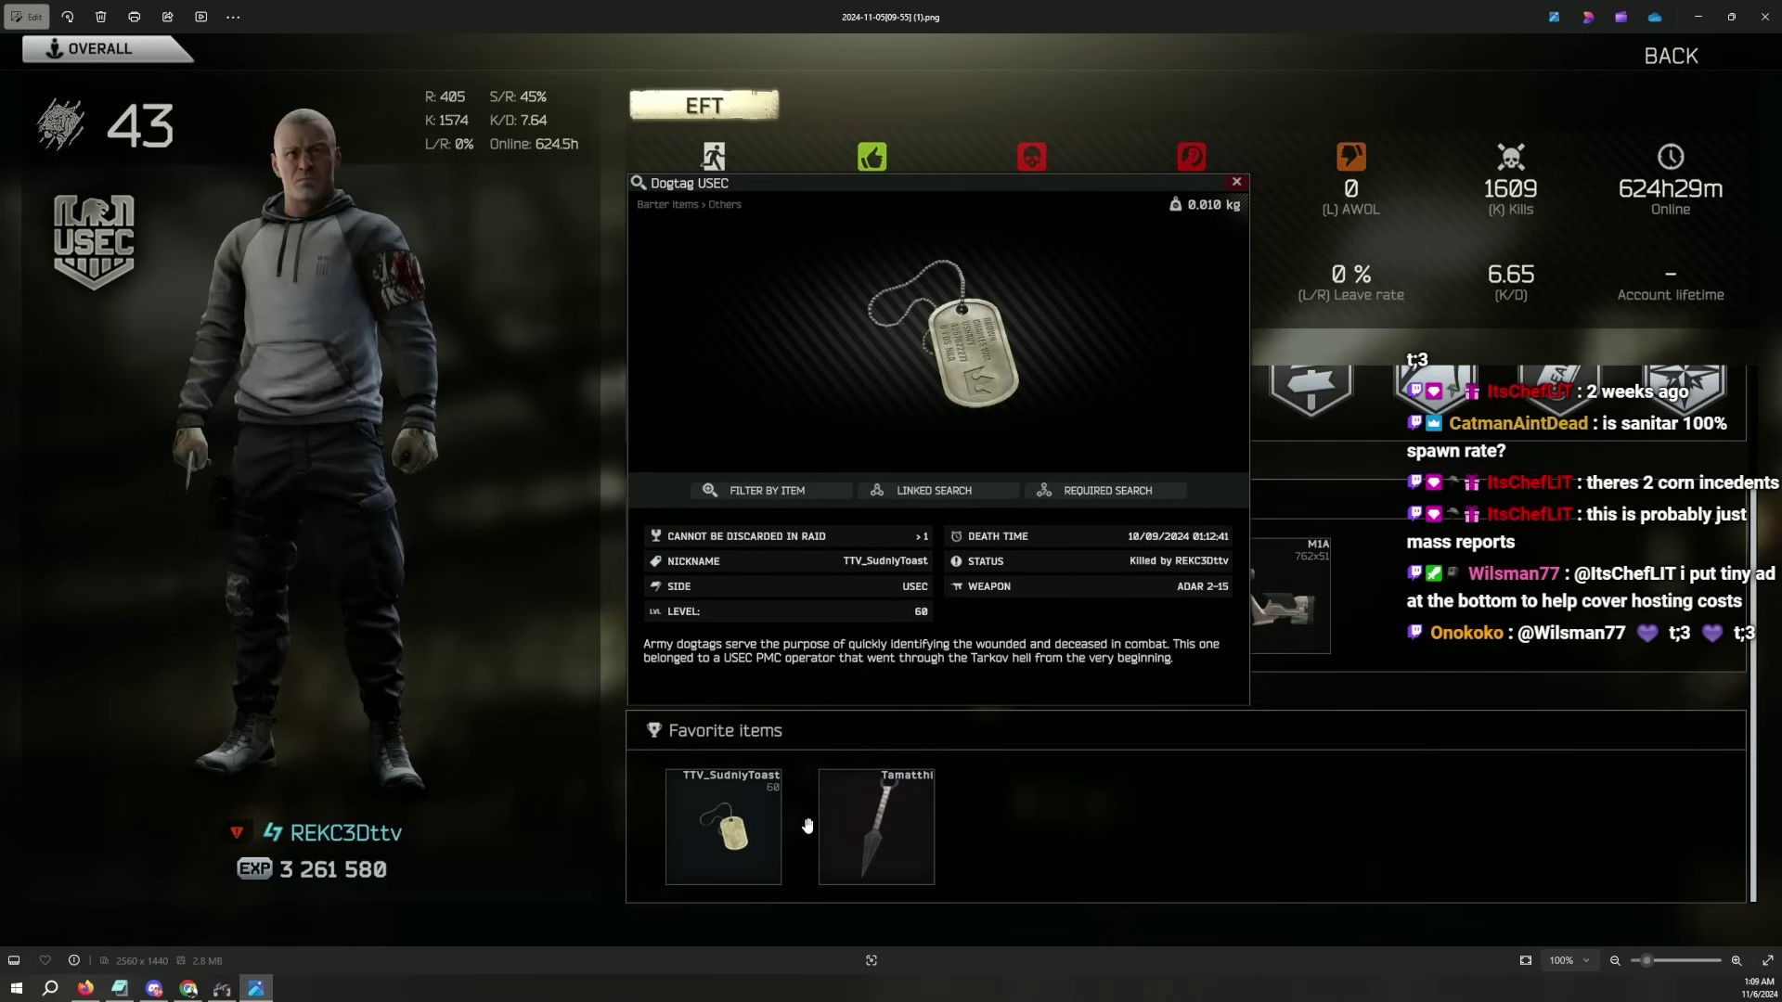
pyautogui.moveTo(808, 827)
pyautogui.mouseDown()
pyautogui.moveTo(784, 678)
pyautogui.moveTo(801, 757)
pyautogui.mouseUp()
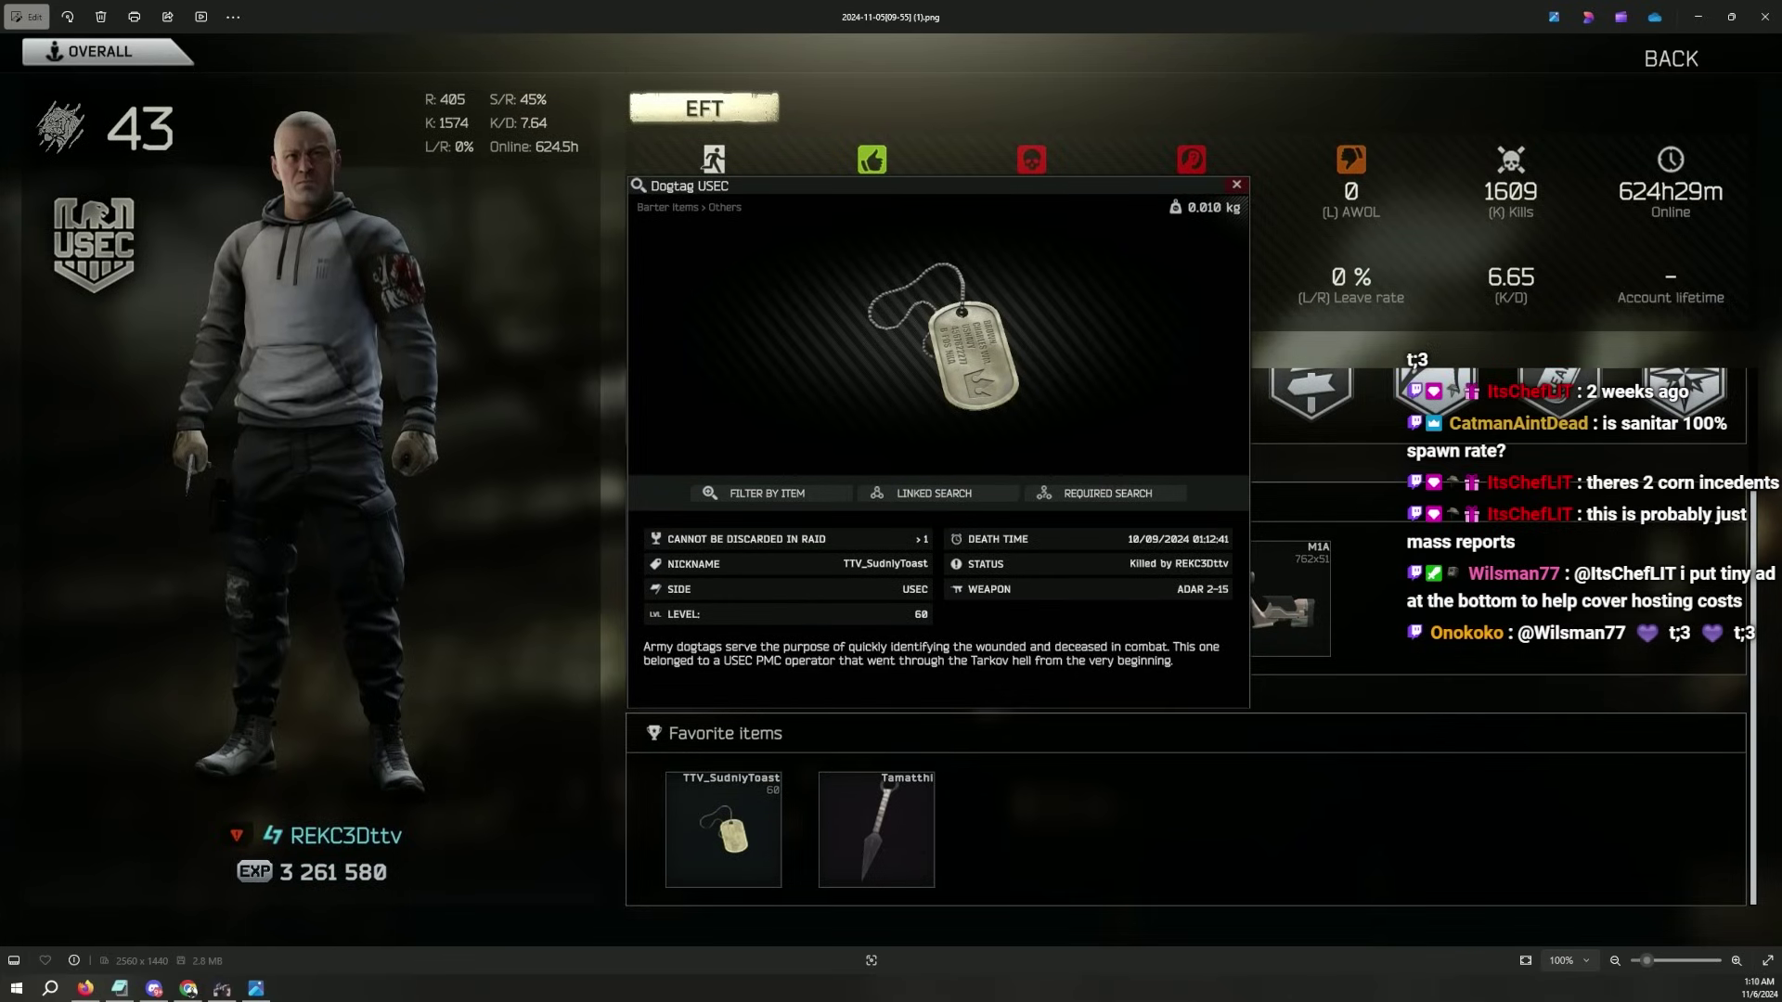
# Return to the cheater video tab, sort its comments Newest first, and jump to 2:14.
pyautogui.hotkey('alt', 'Tab')
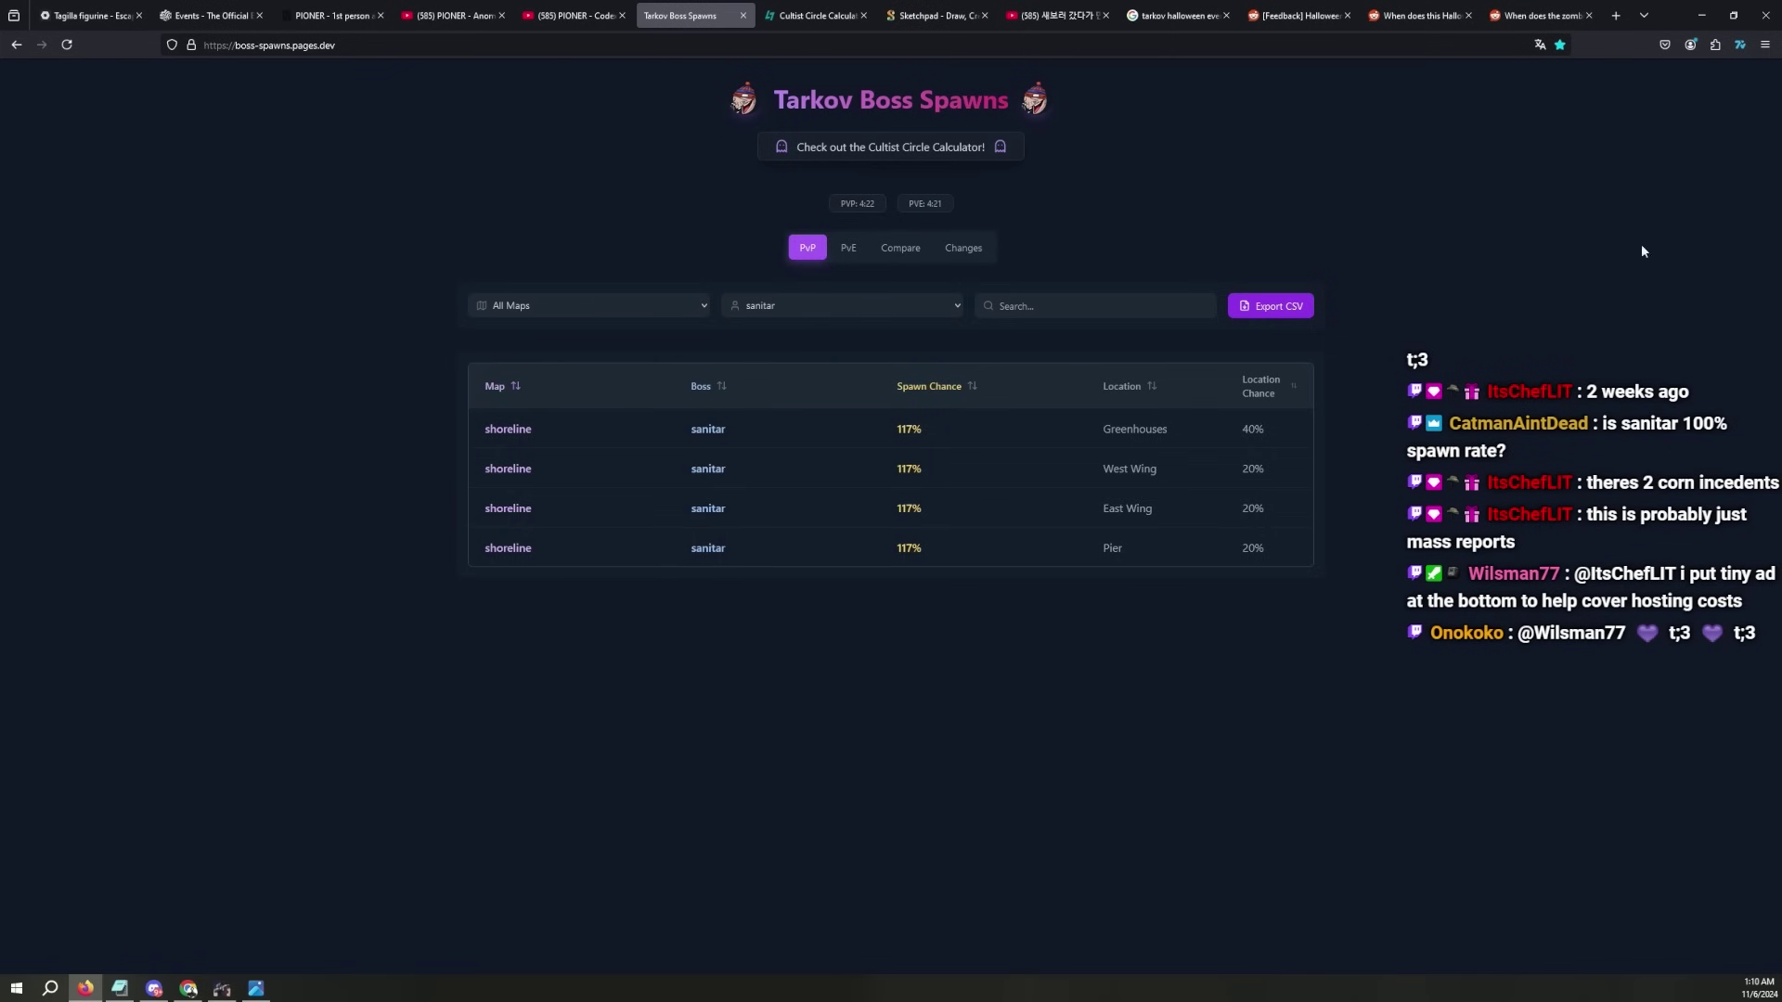
pyautogui.hotkey('ctrl', 'shift', 't')
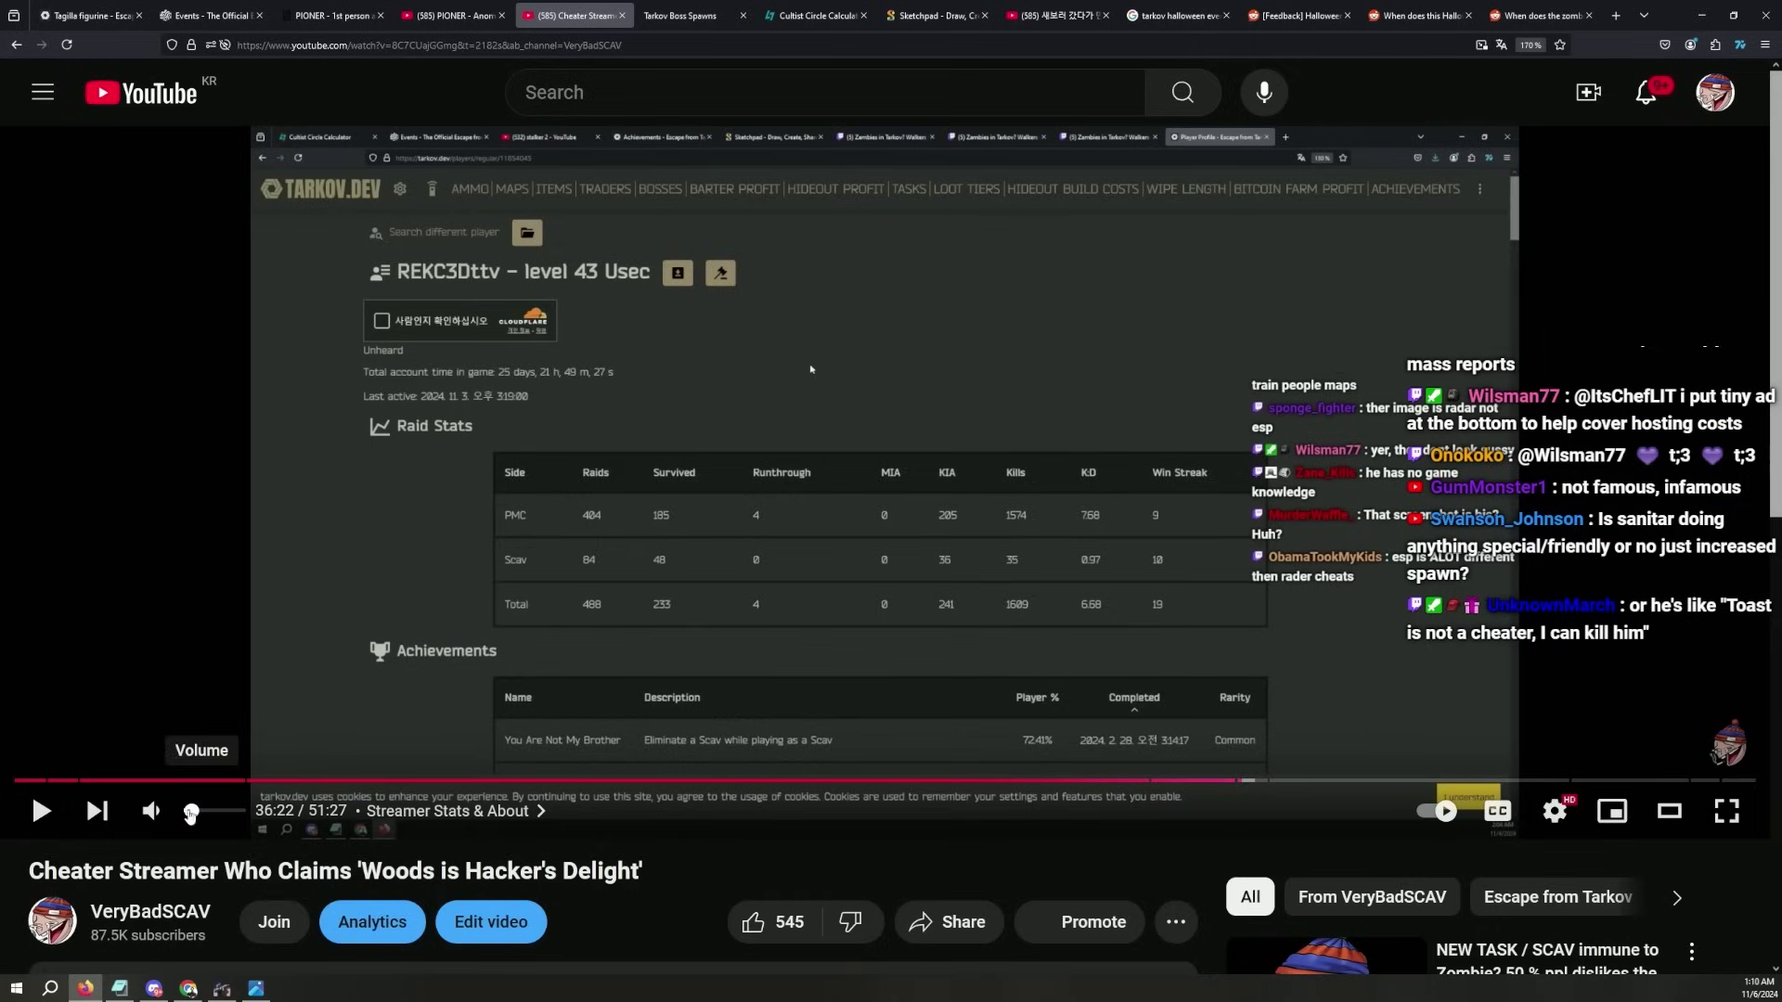
pyautogui.scroll(-5, 572, 724)
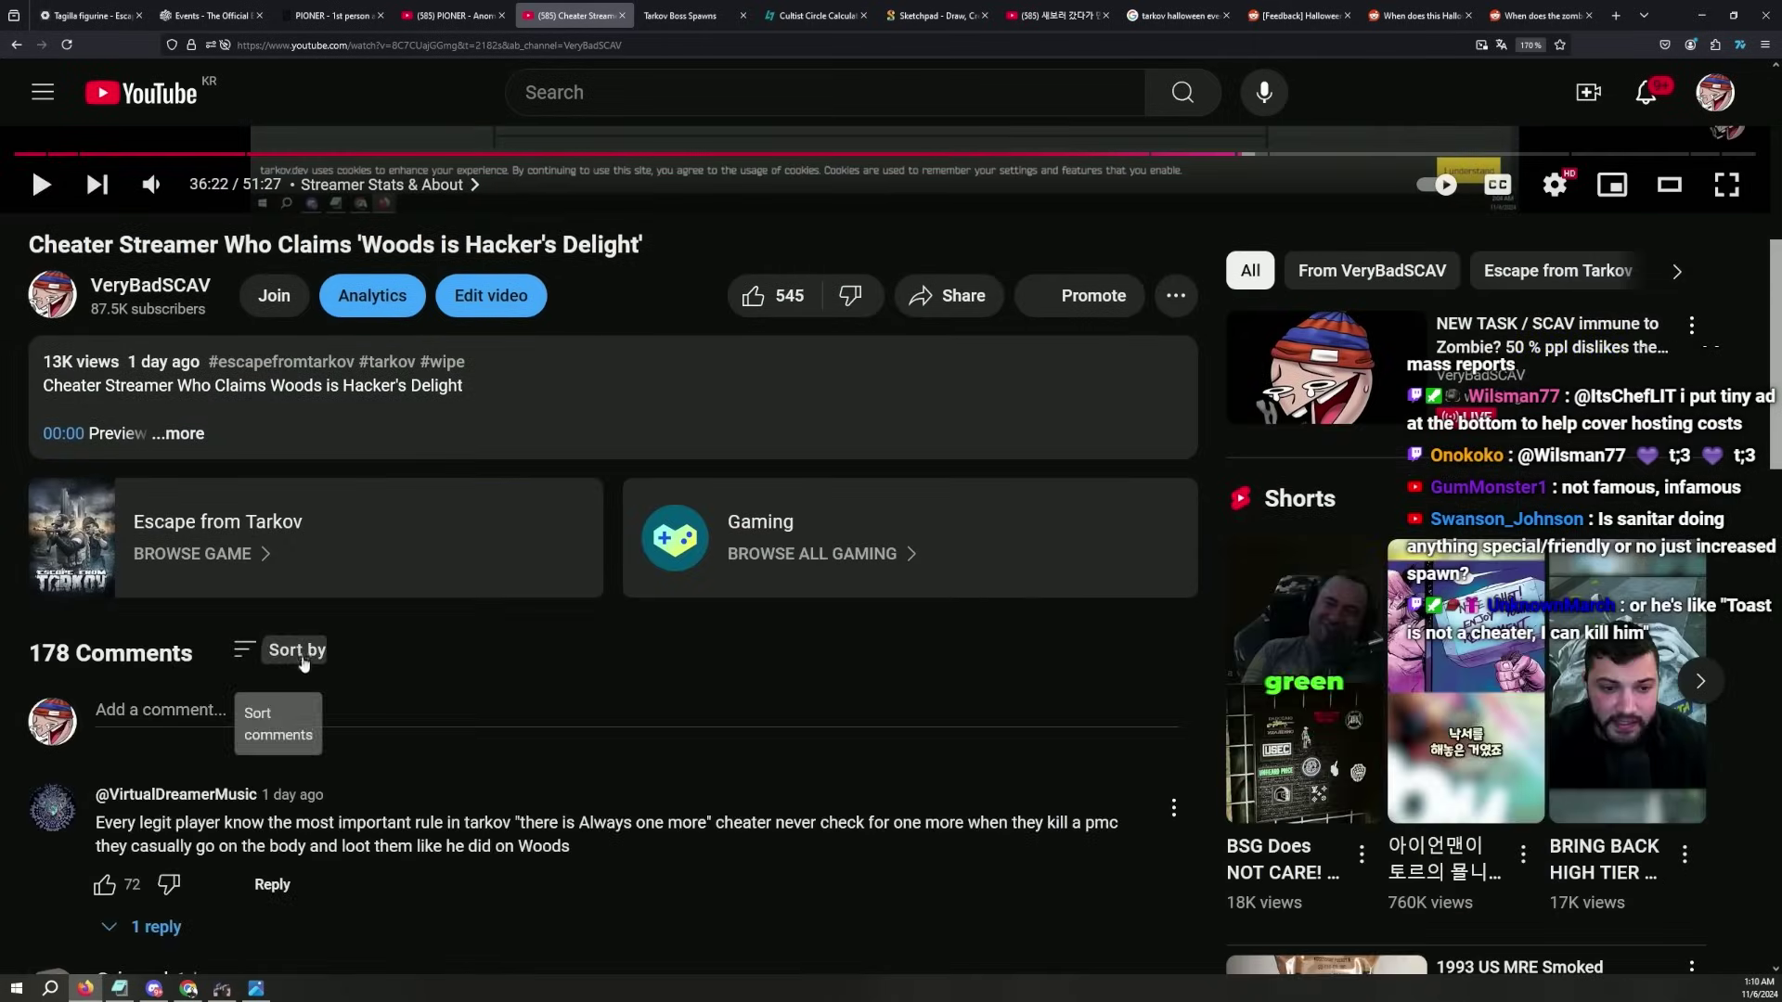
pyautogui.click(286, 650)
pyautogui.click(297, 773)
pyautogui.scroll(-8, 553, 640)
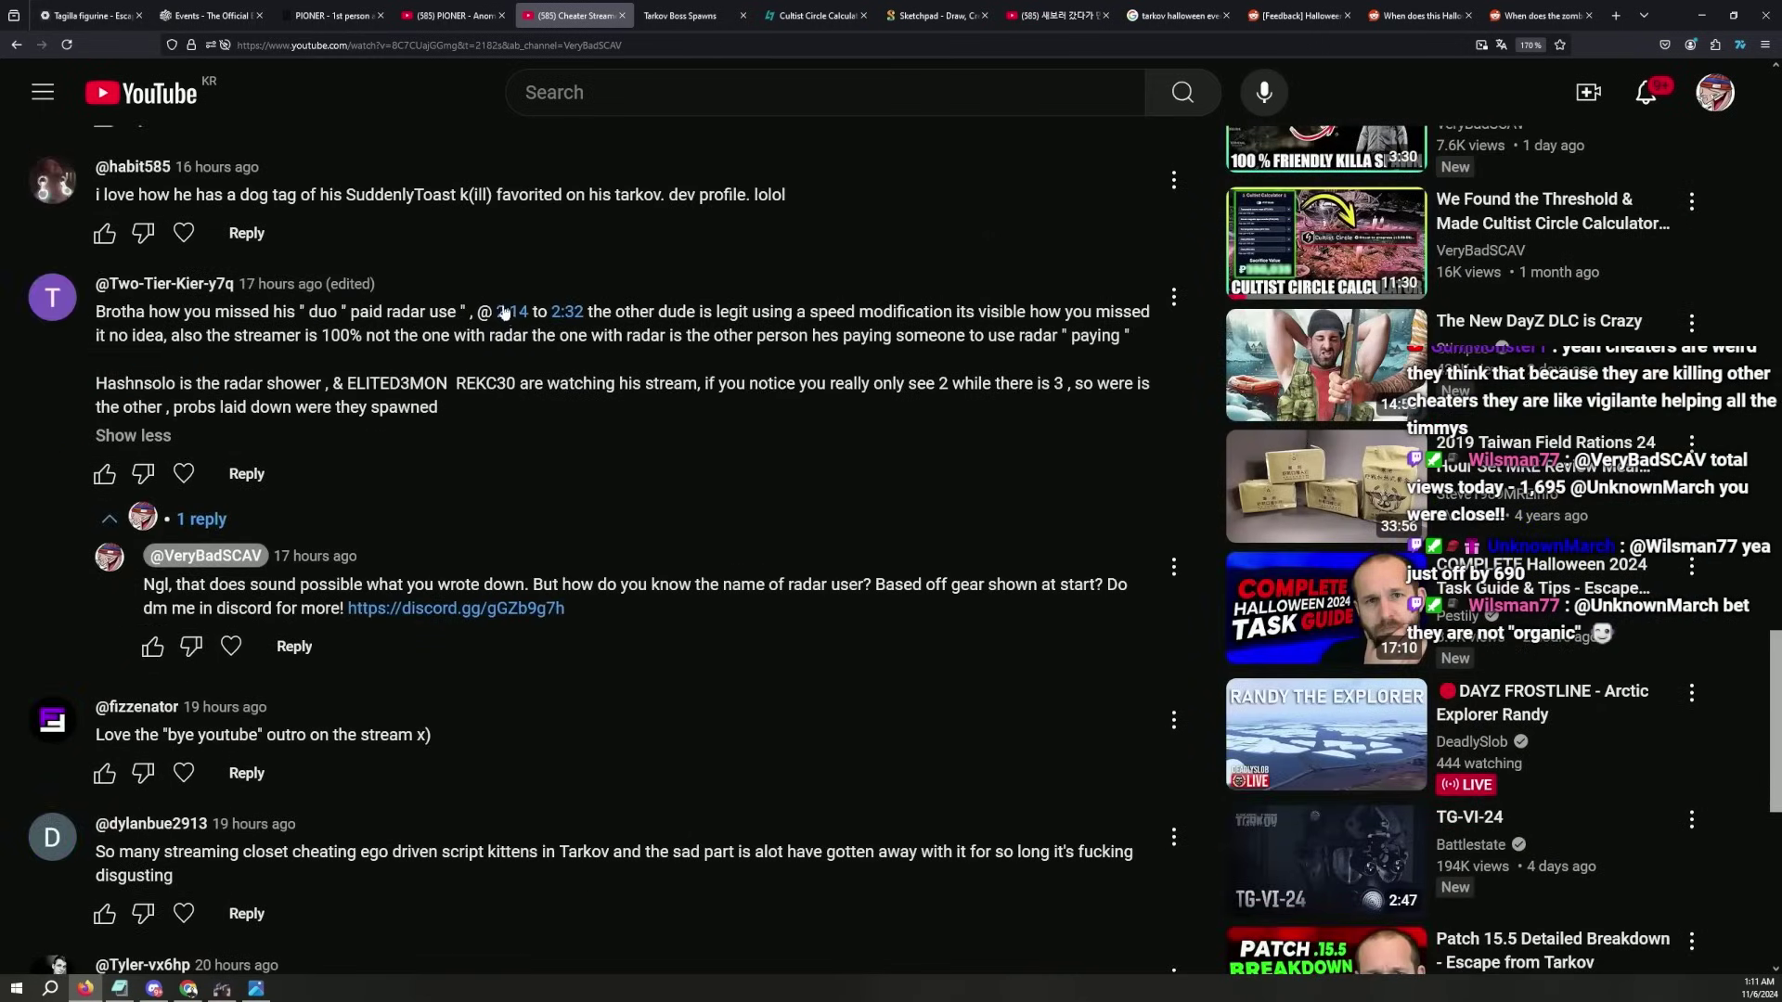
pyautogui.click(507, 312)
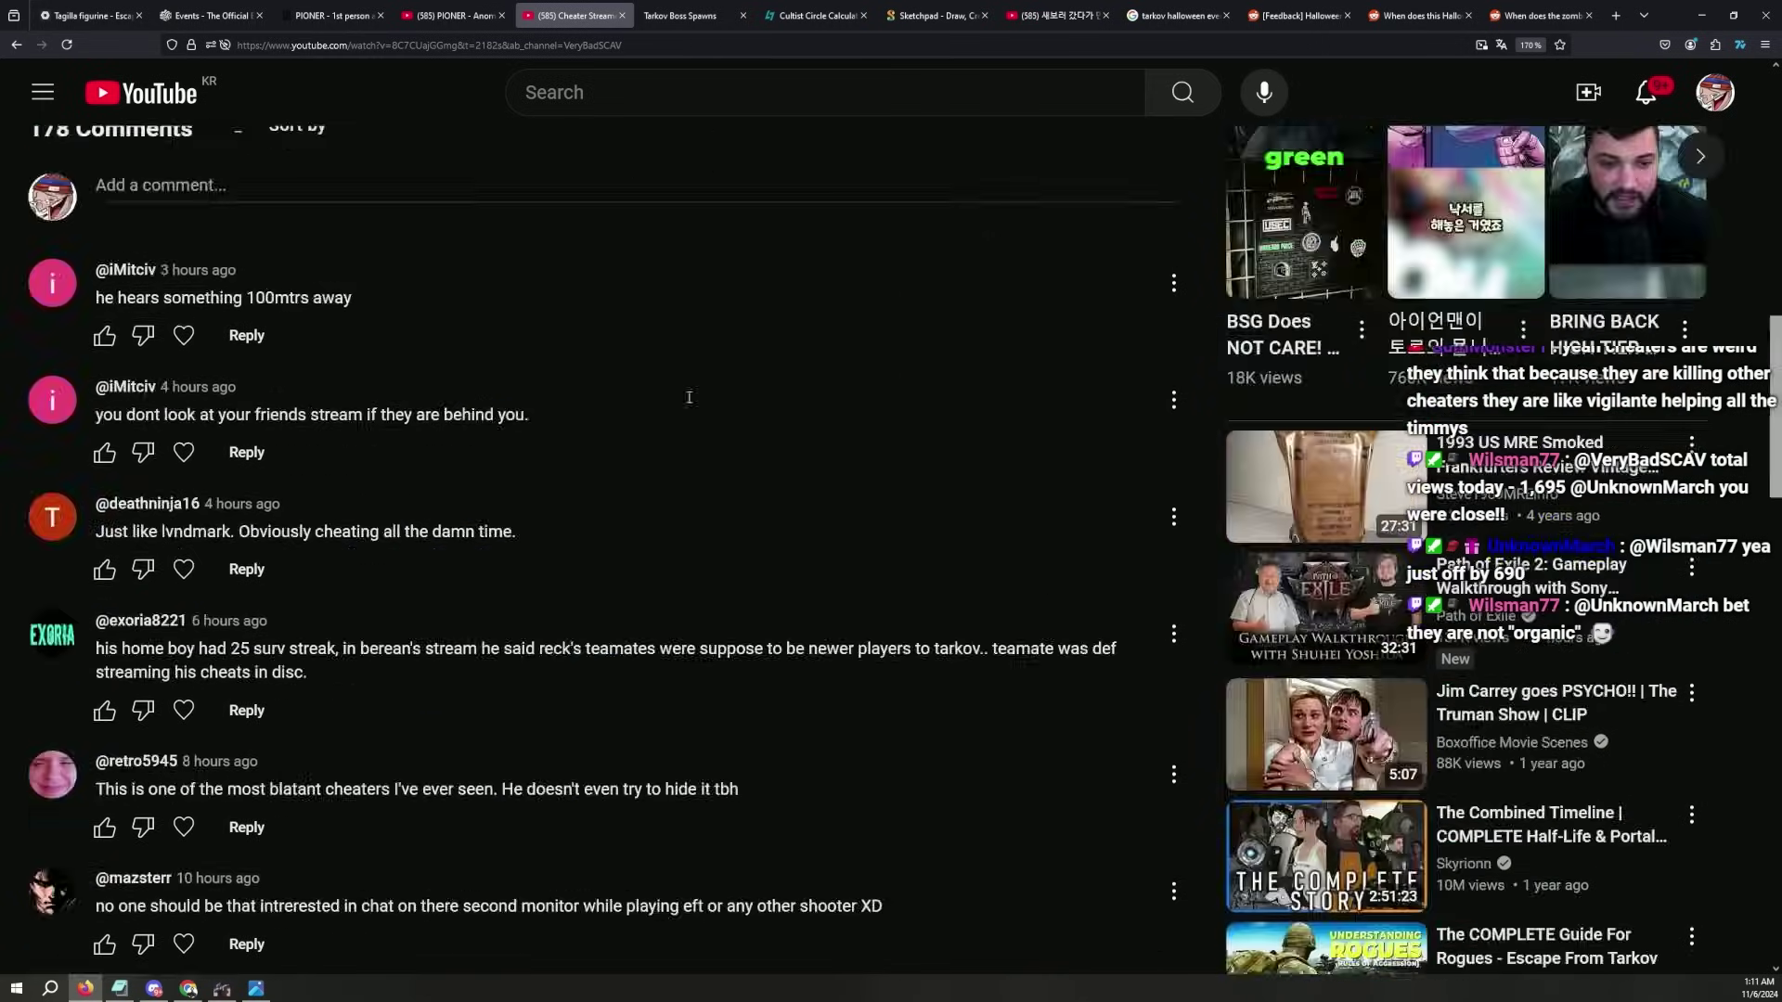
# Rewatch the speed-walking clip fullscreen, rewinding five seconds twice, then pause it.
pyautogui.click(604, 483)
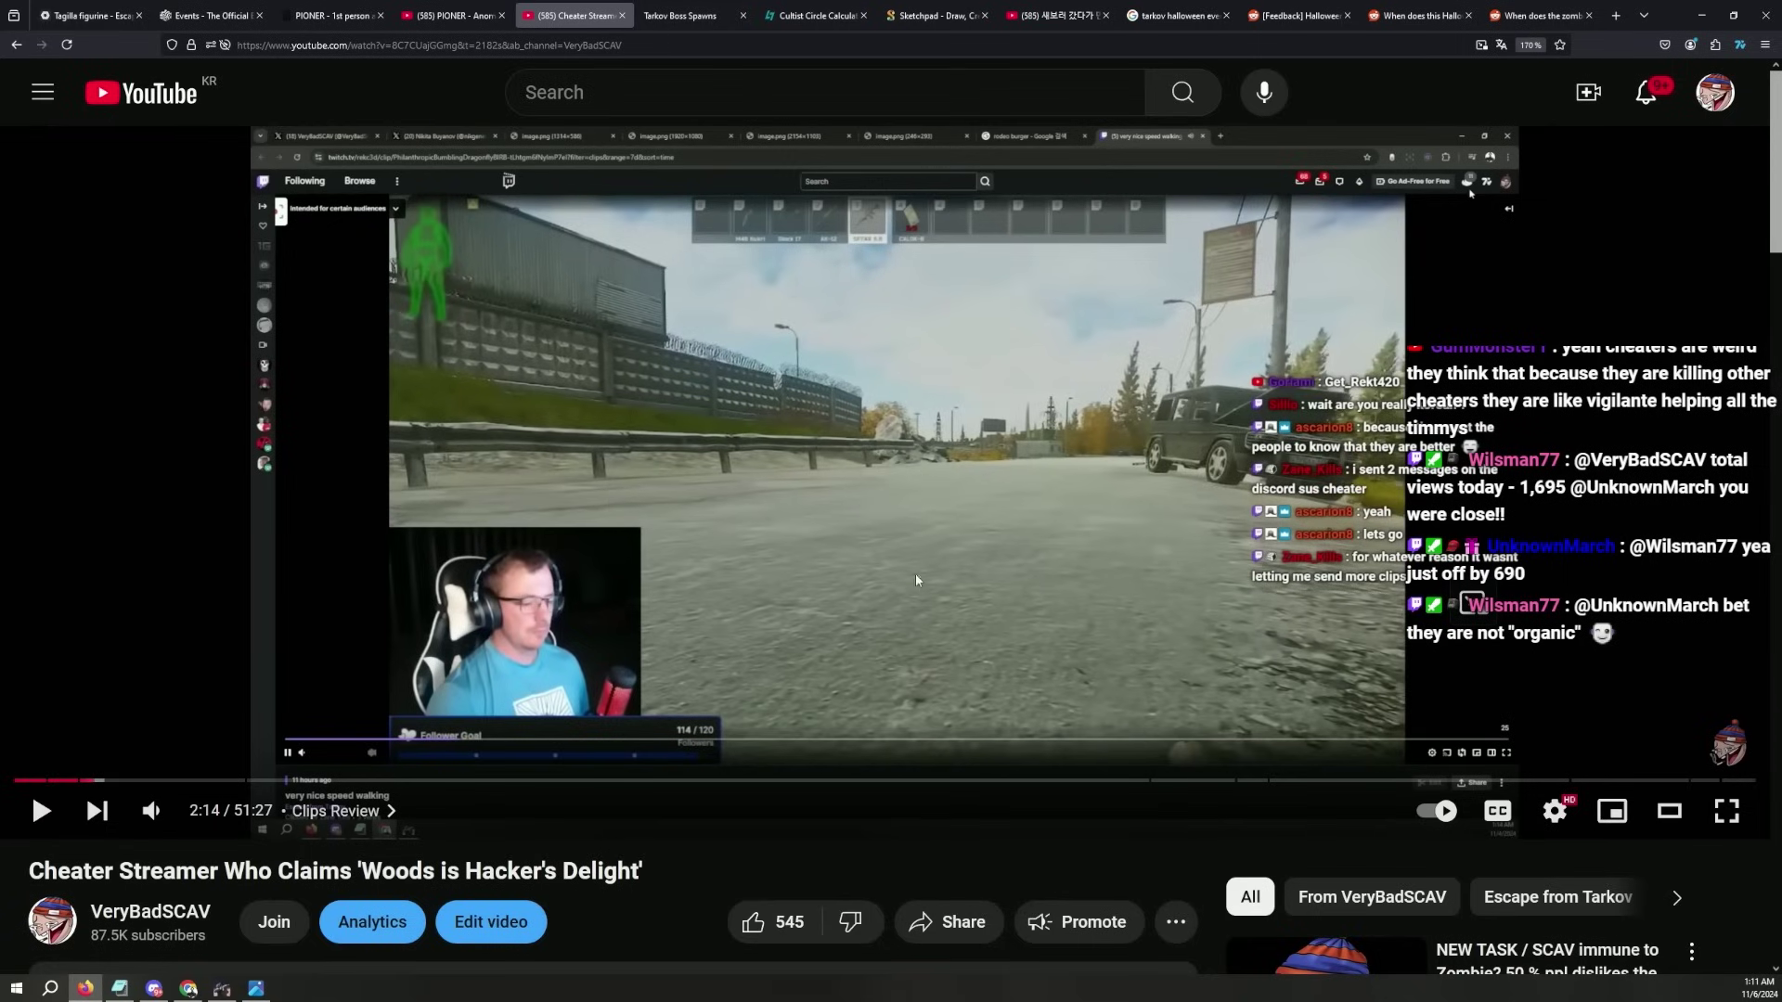
pyautogui.click(815, 560)
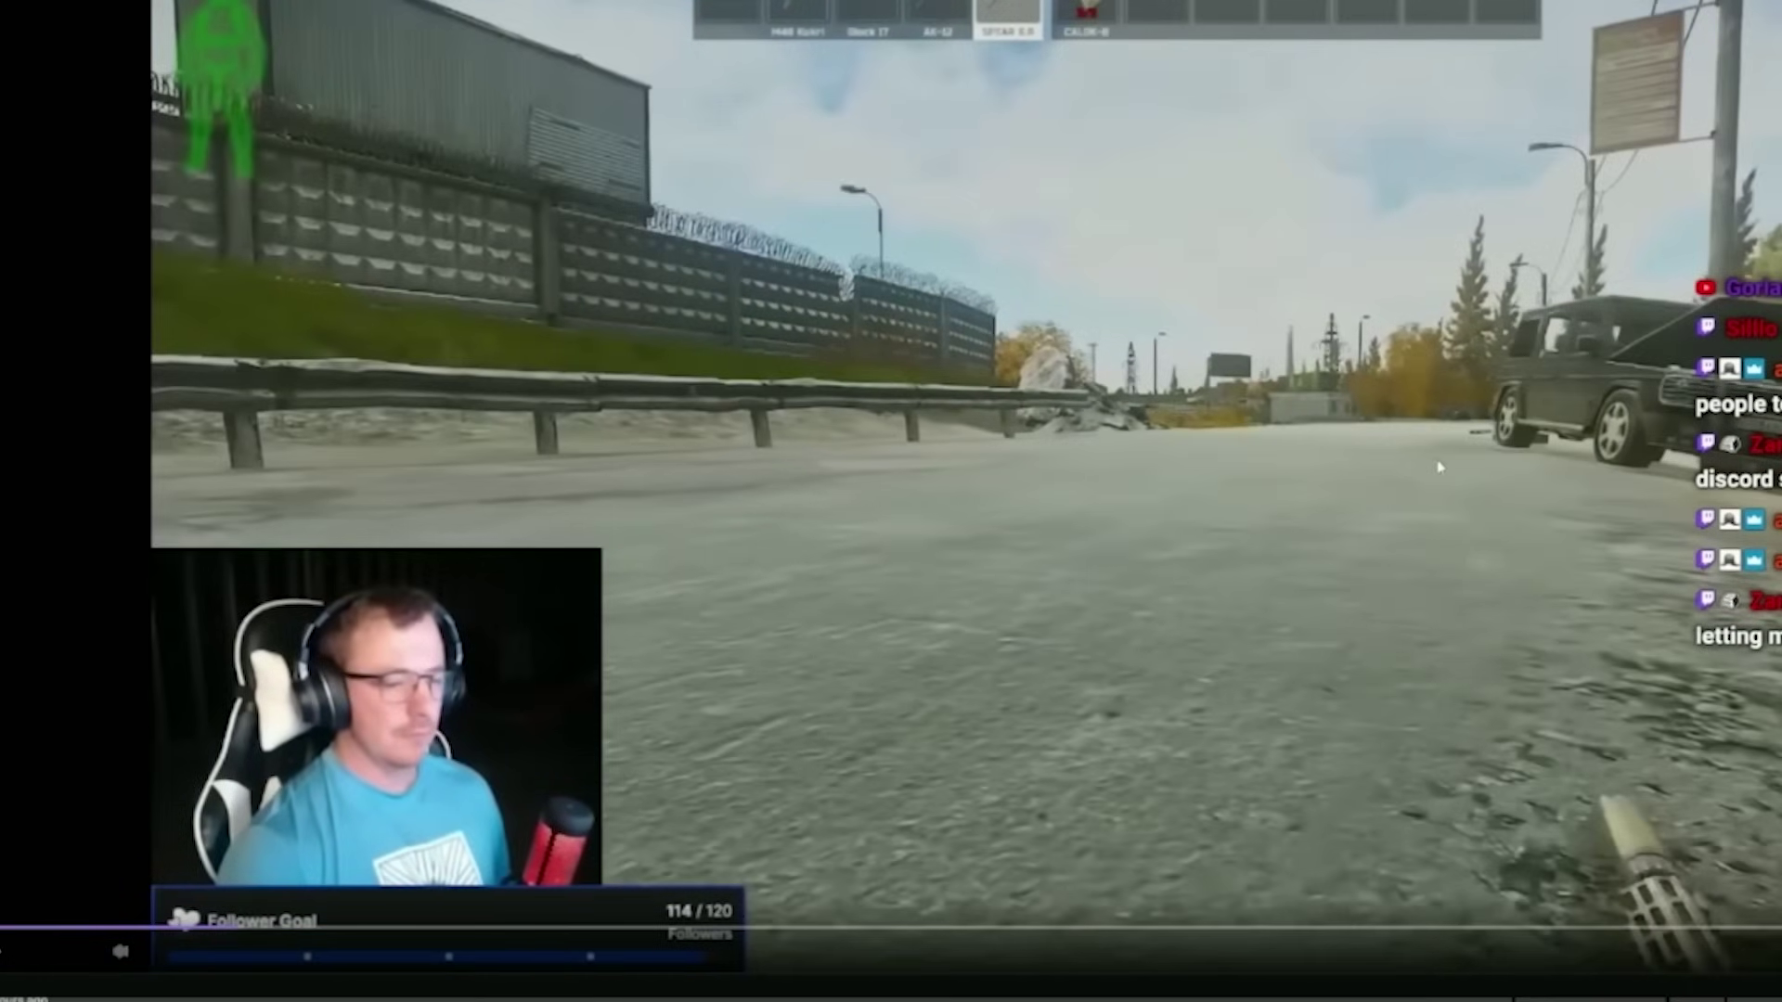
pyautogui.press('f')
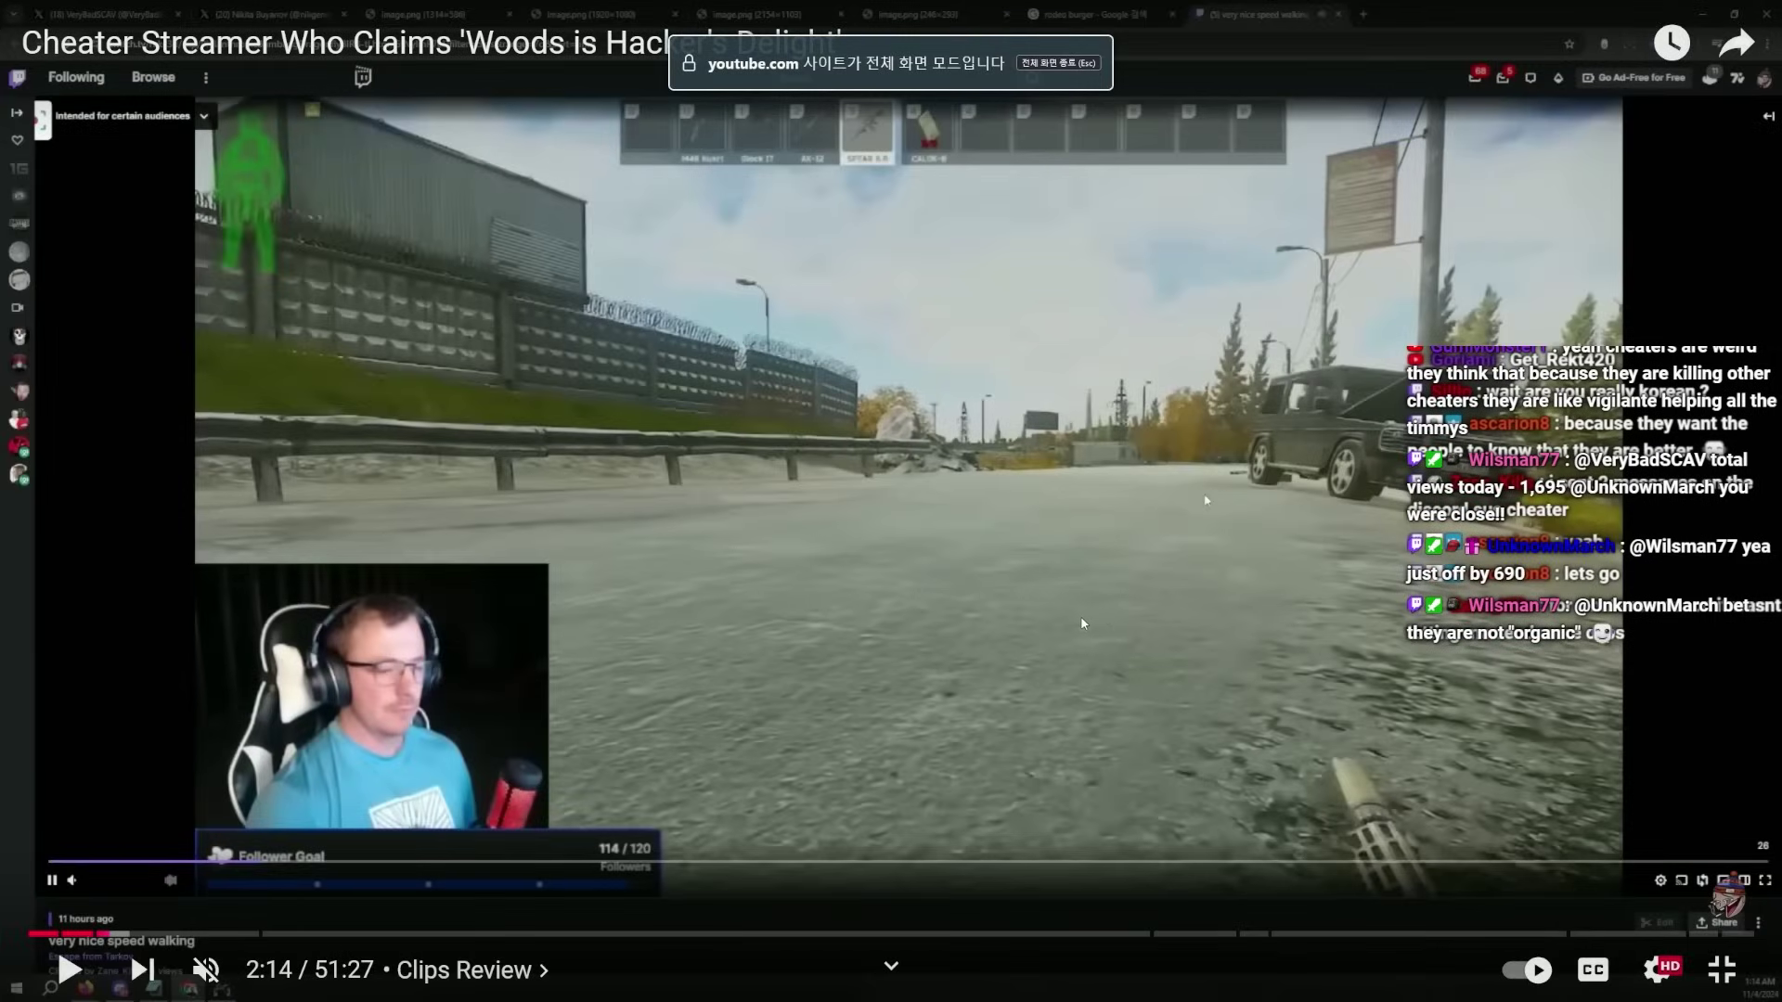
pyautogui.click(1082, 628)
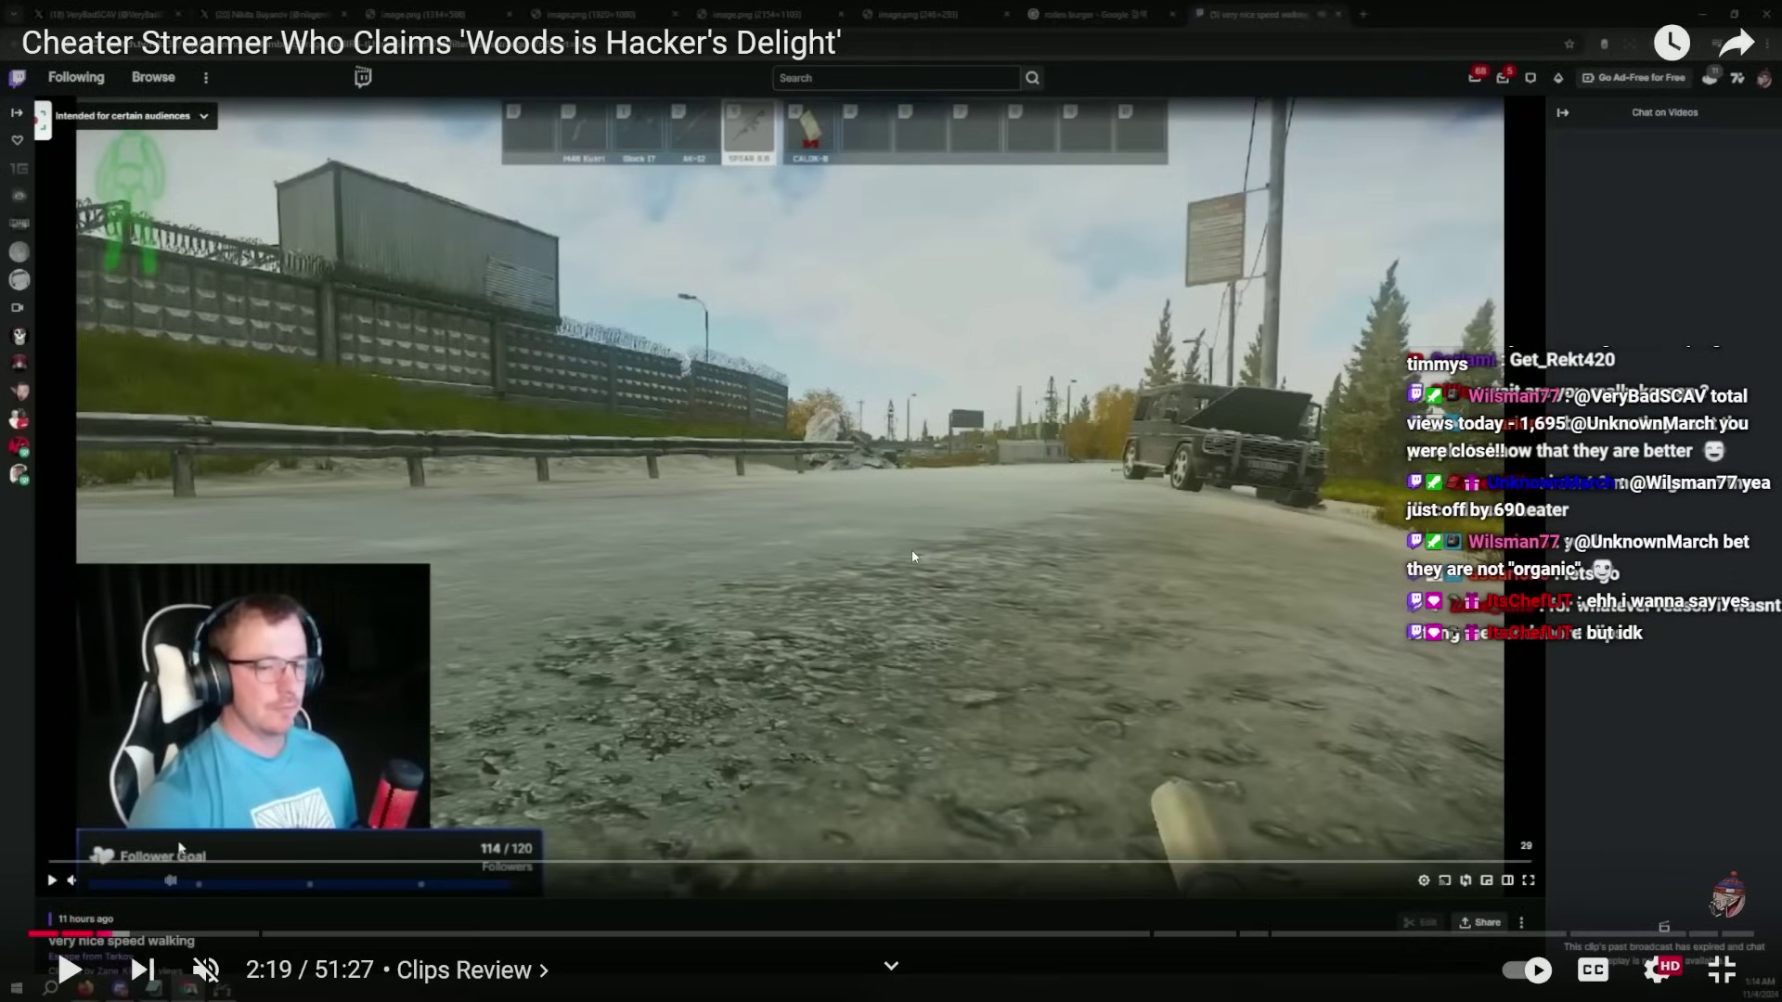
pyautogui.press('Left')
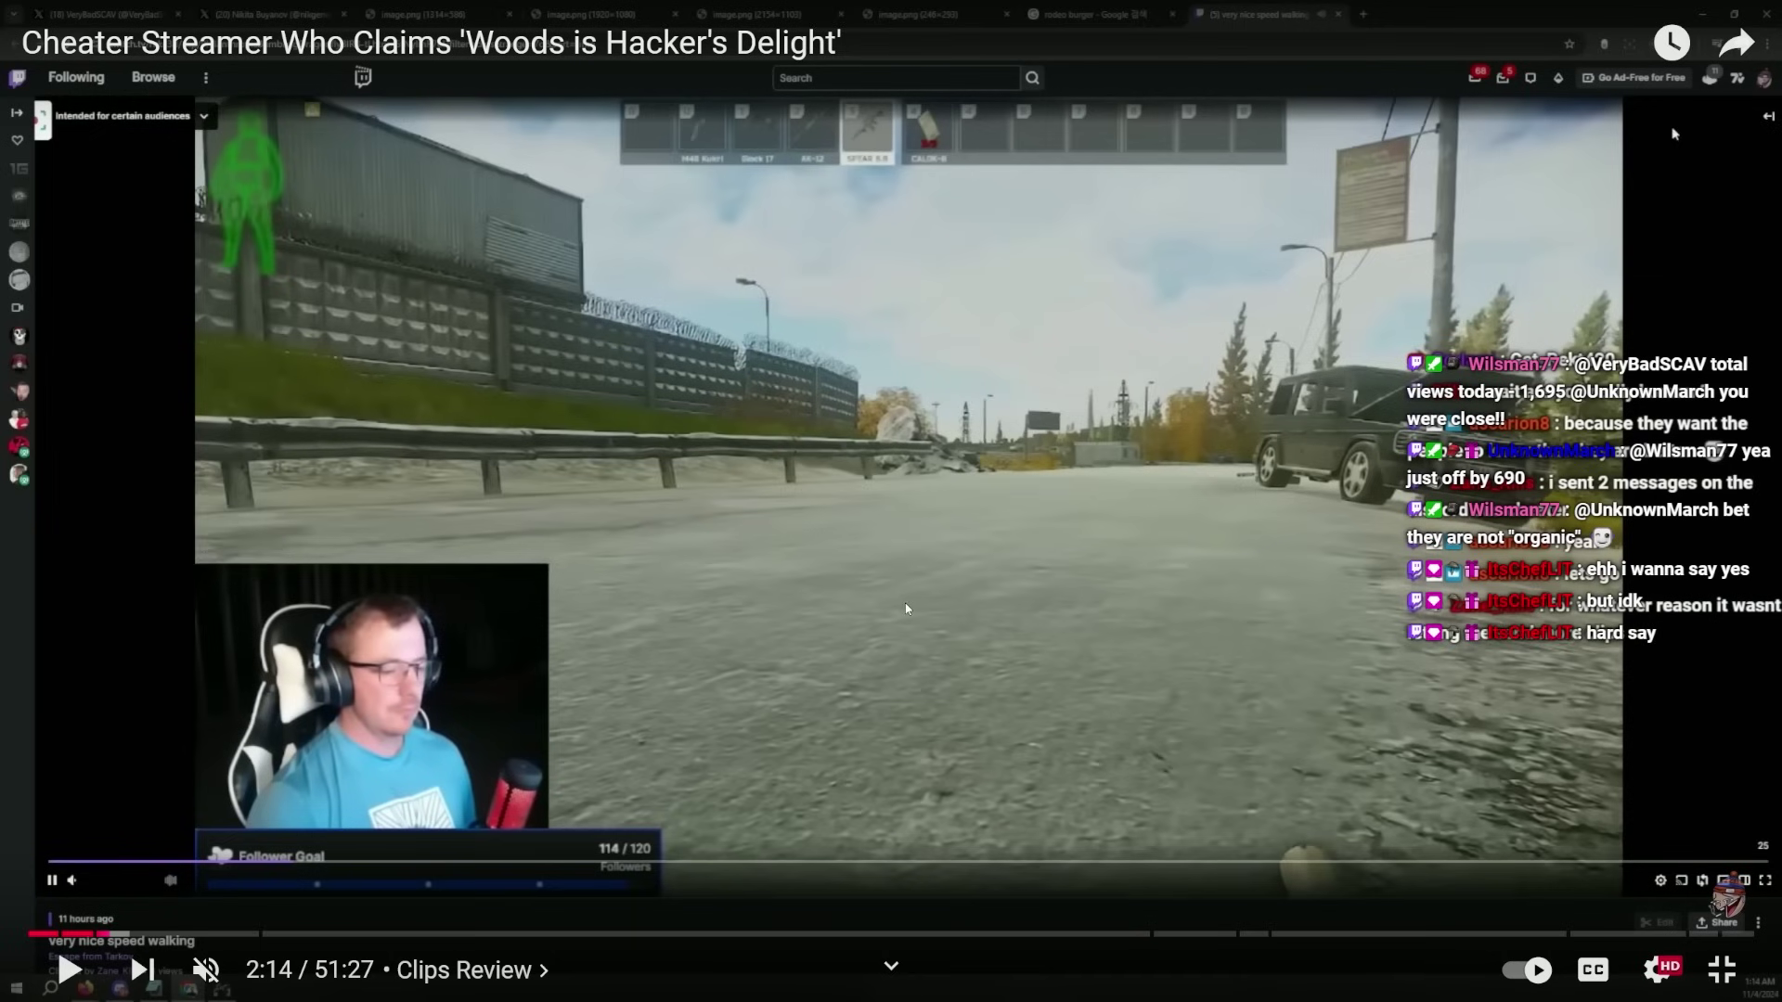
pyautogui.press('space')
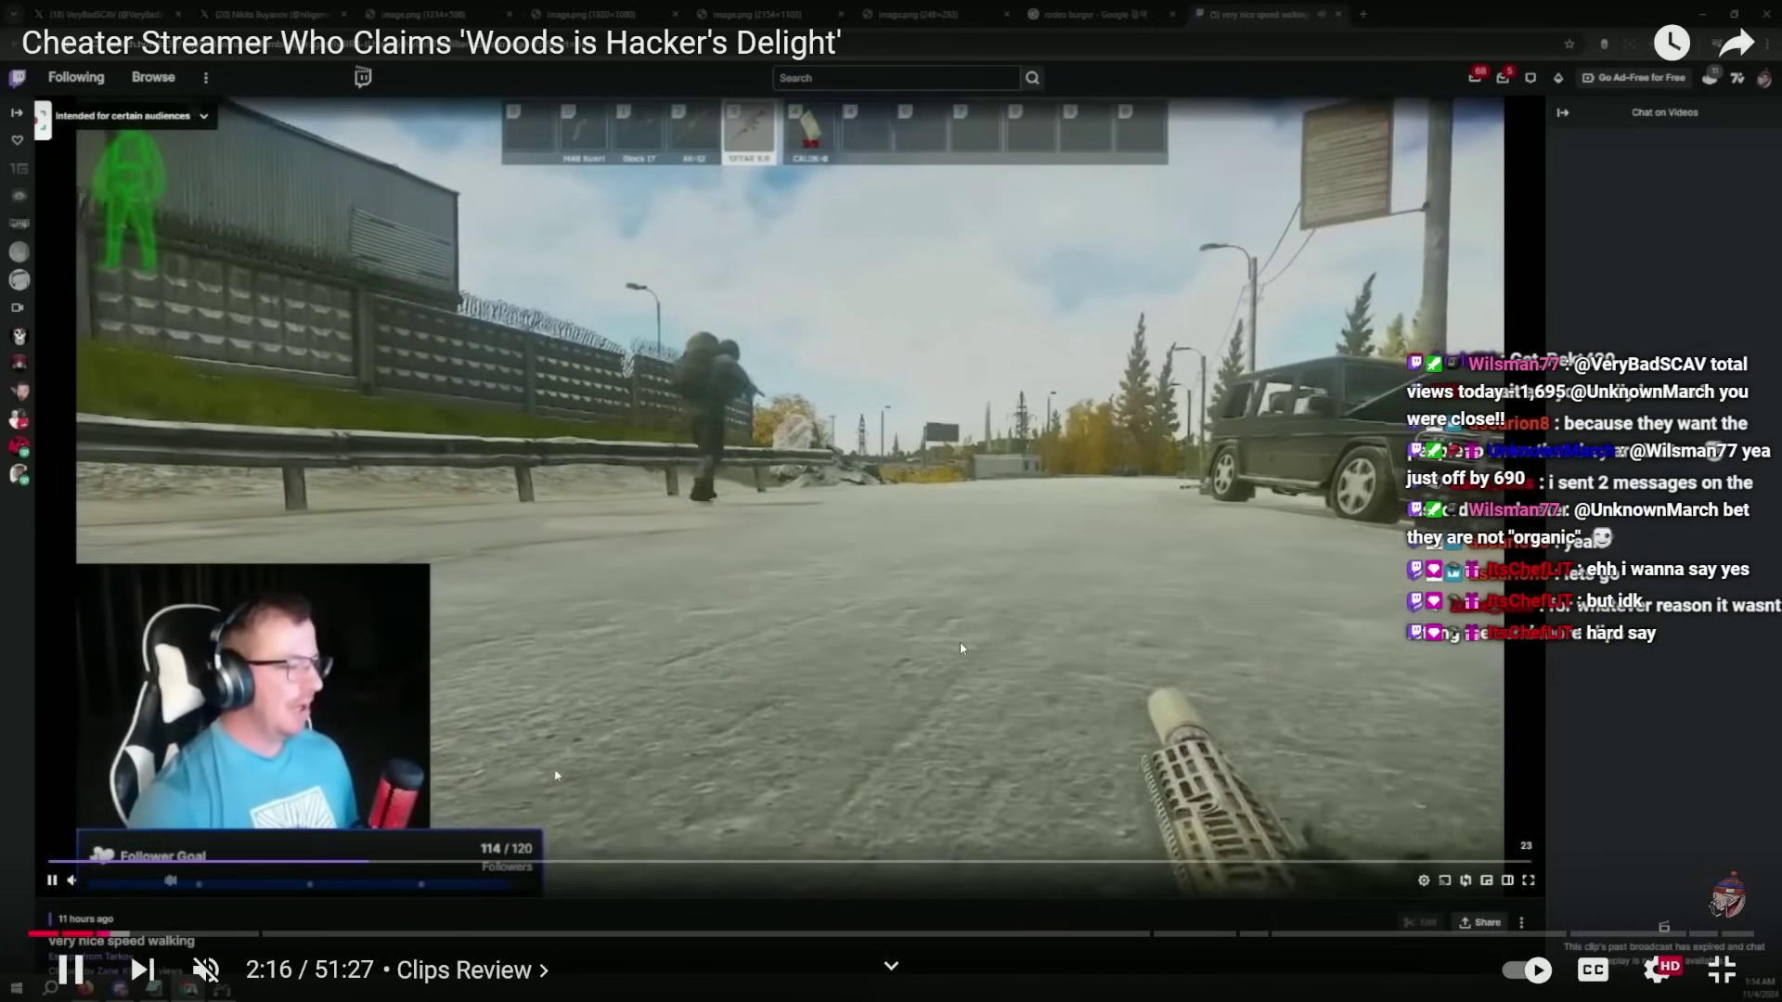
pyautogui.press('space')
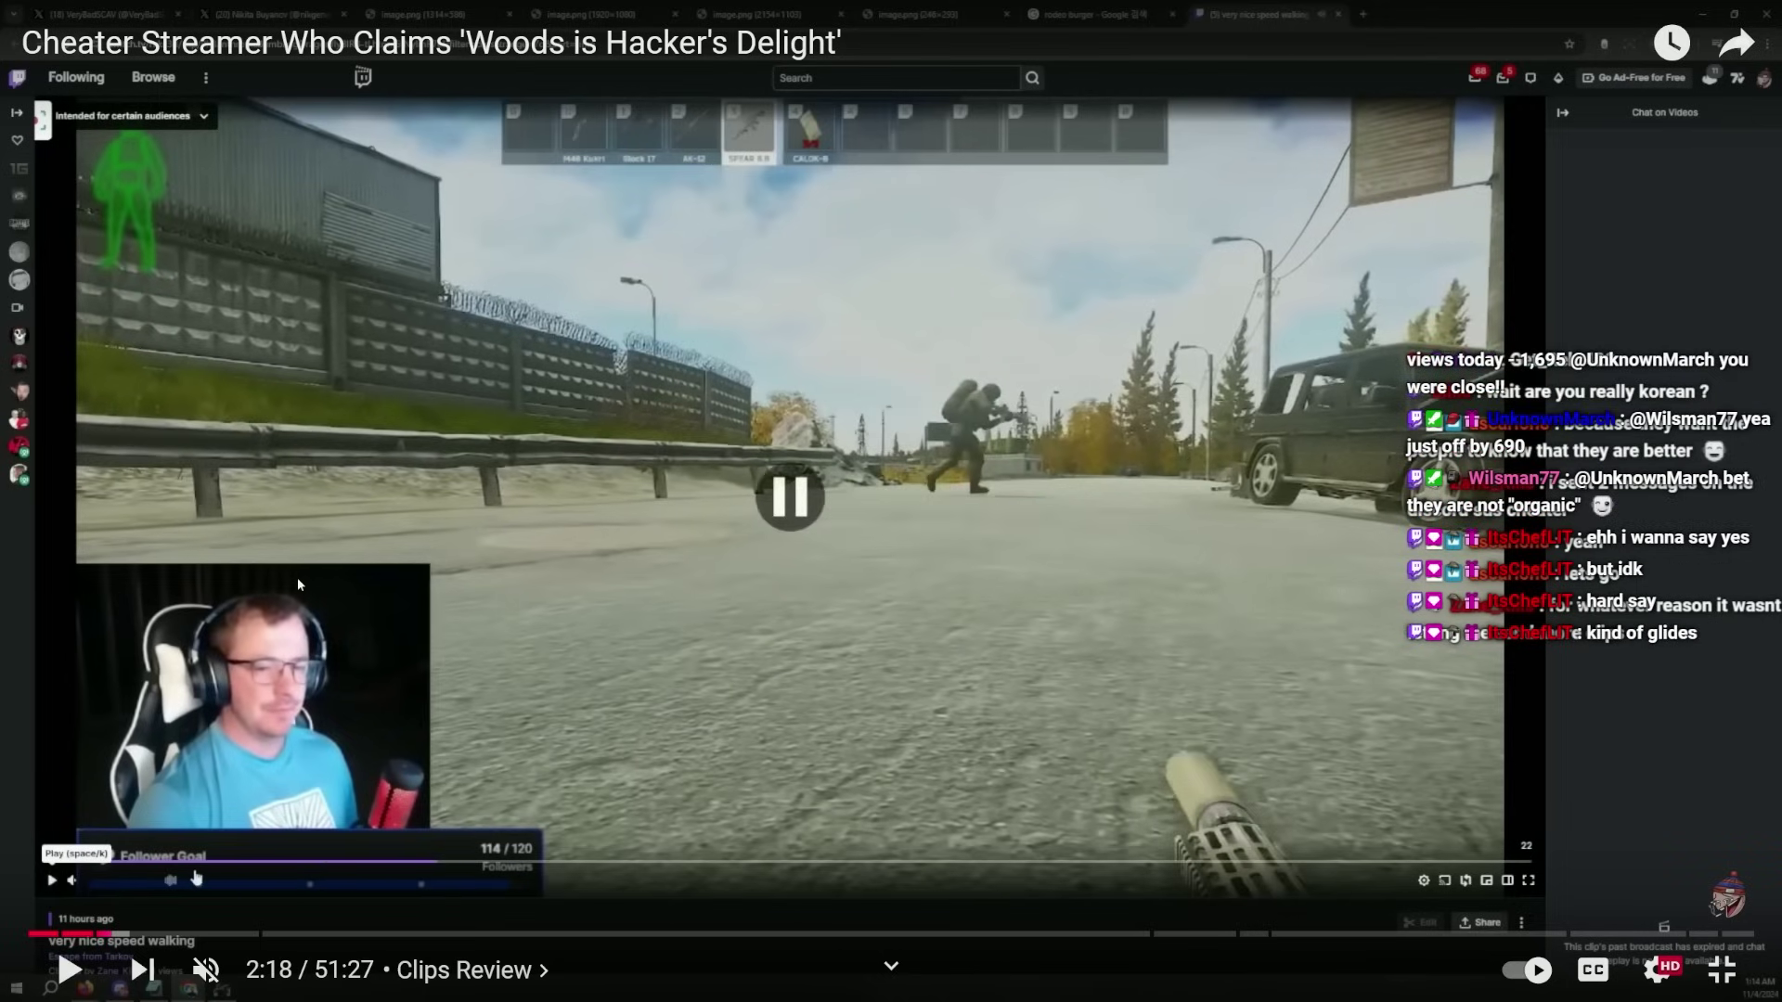
pyautogui.press('Left')
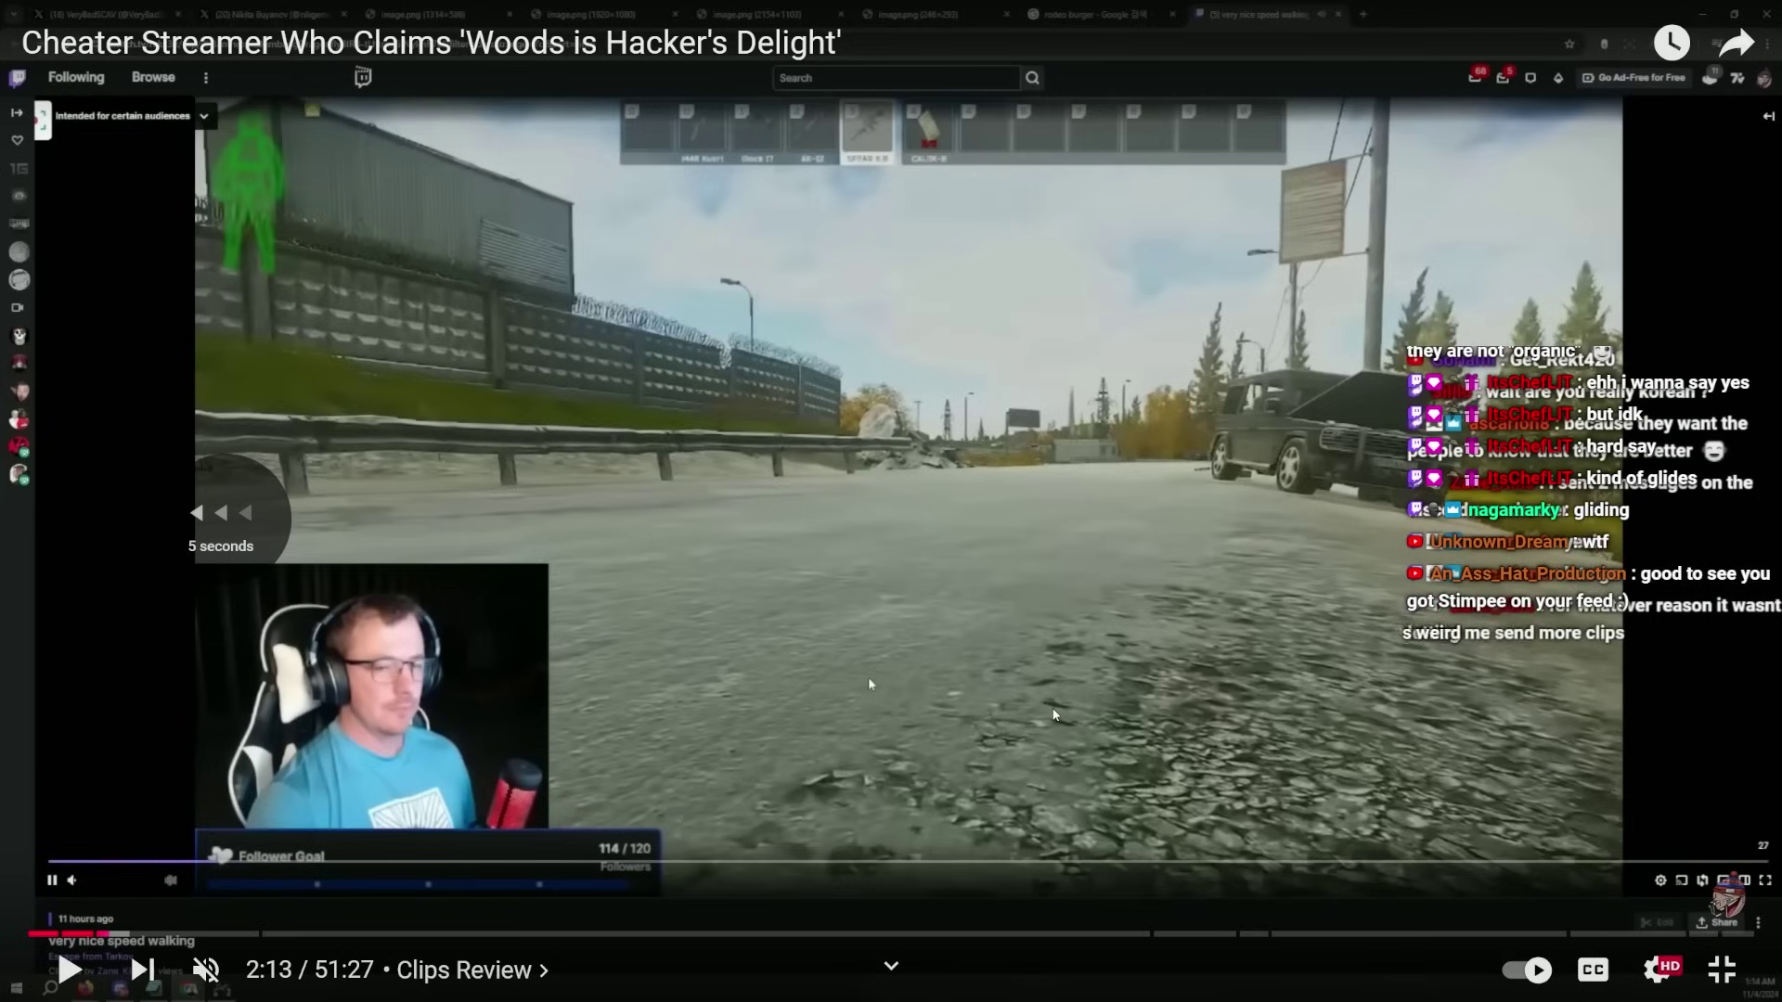
pyautogui.press('space')
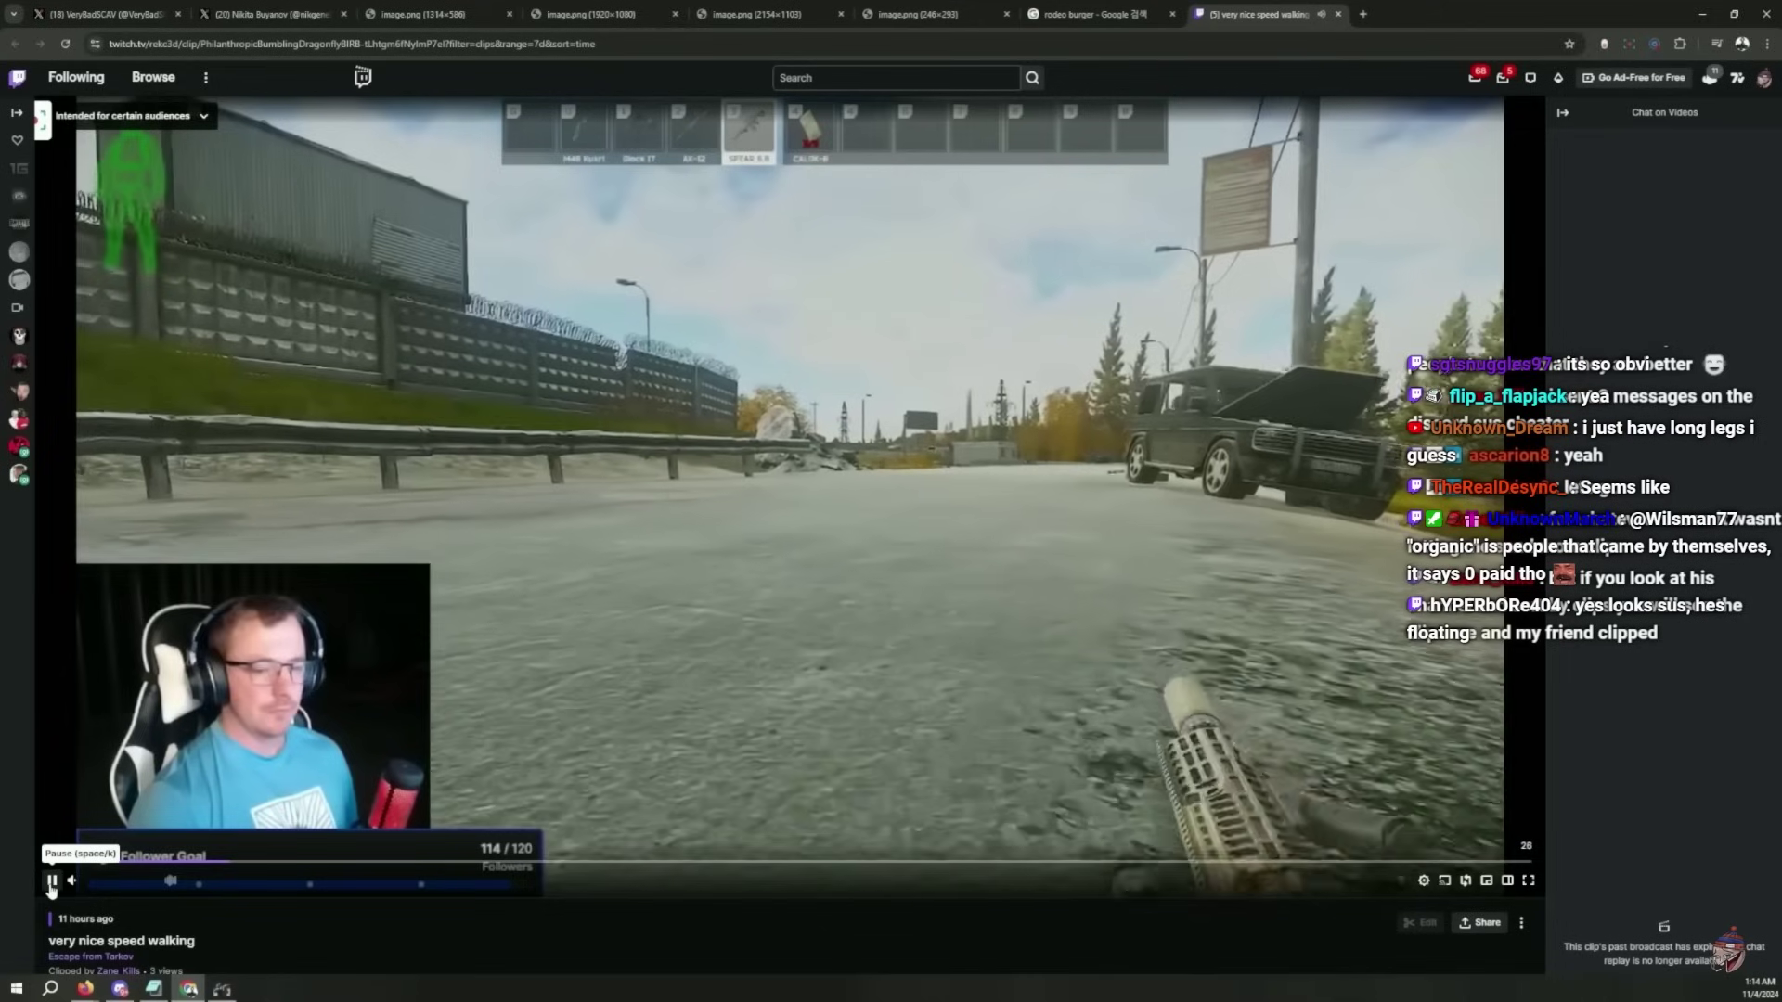
pyautogui.click(1134, 758)
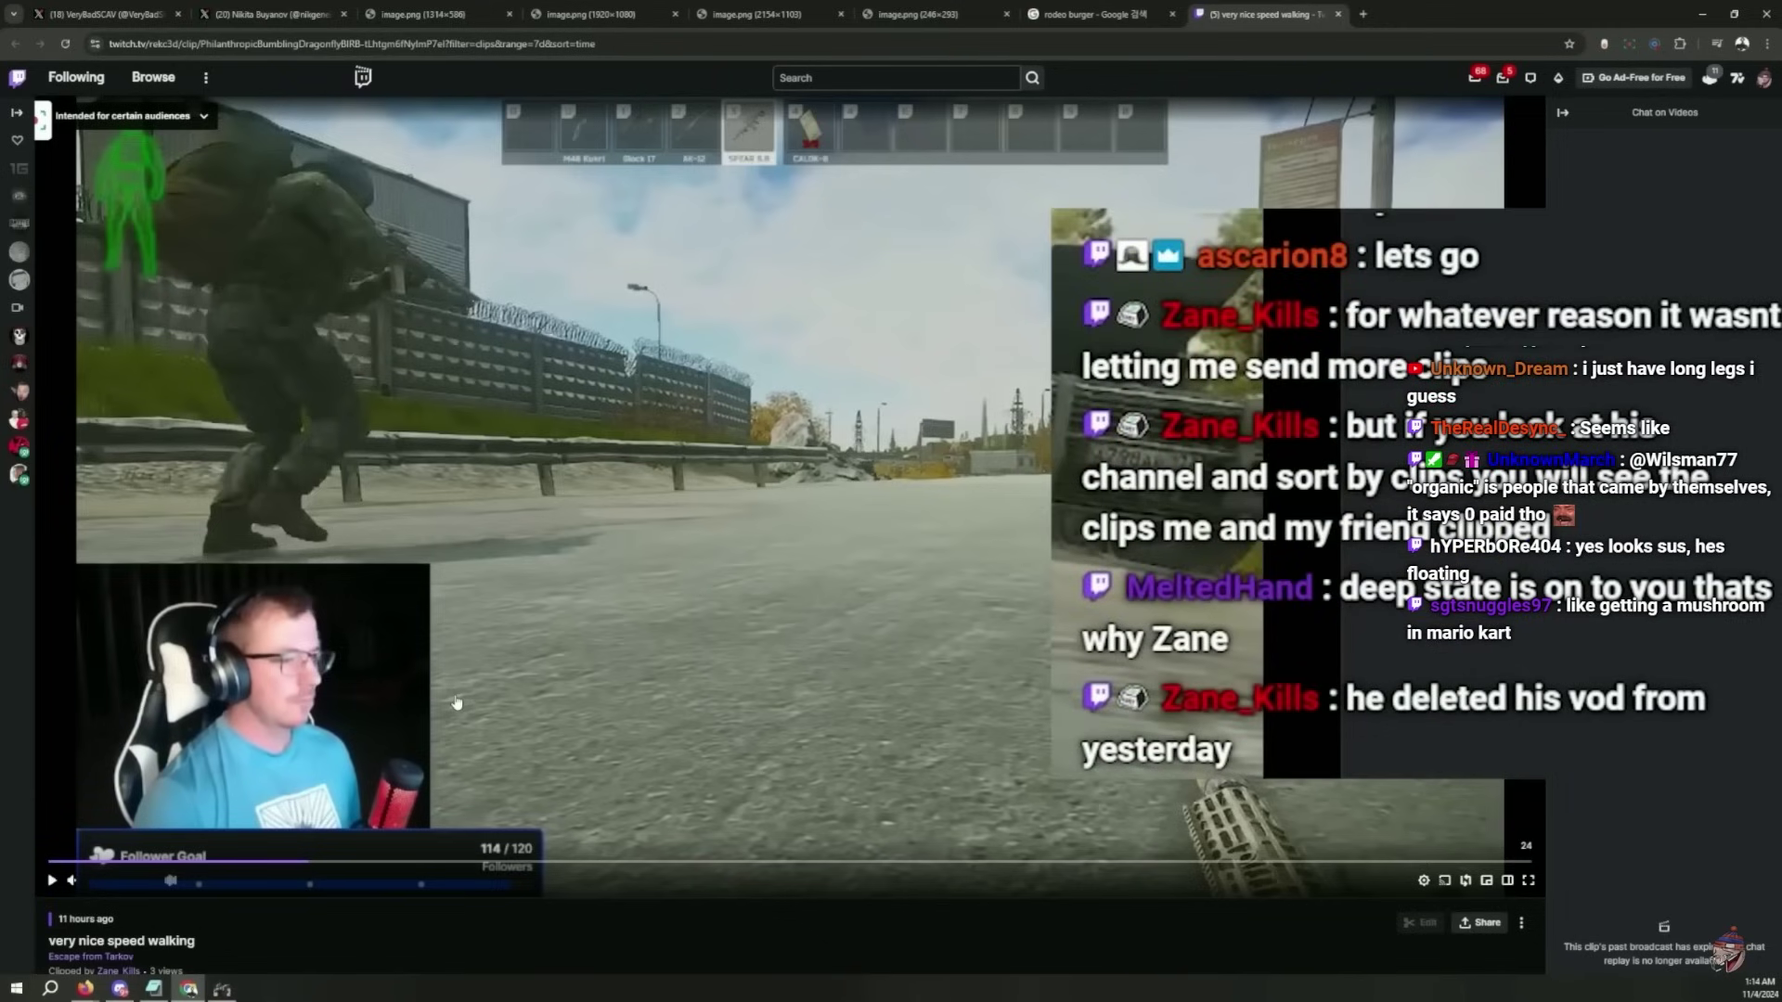
# Pause at 2:31, seek ahead to about 13 minutes, then back to 6:46.
pyautogui.click(457, 703)
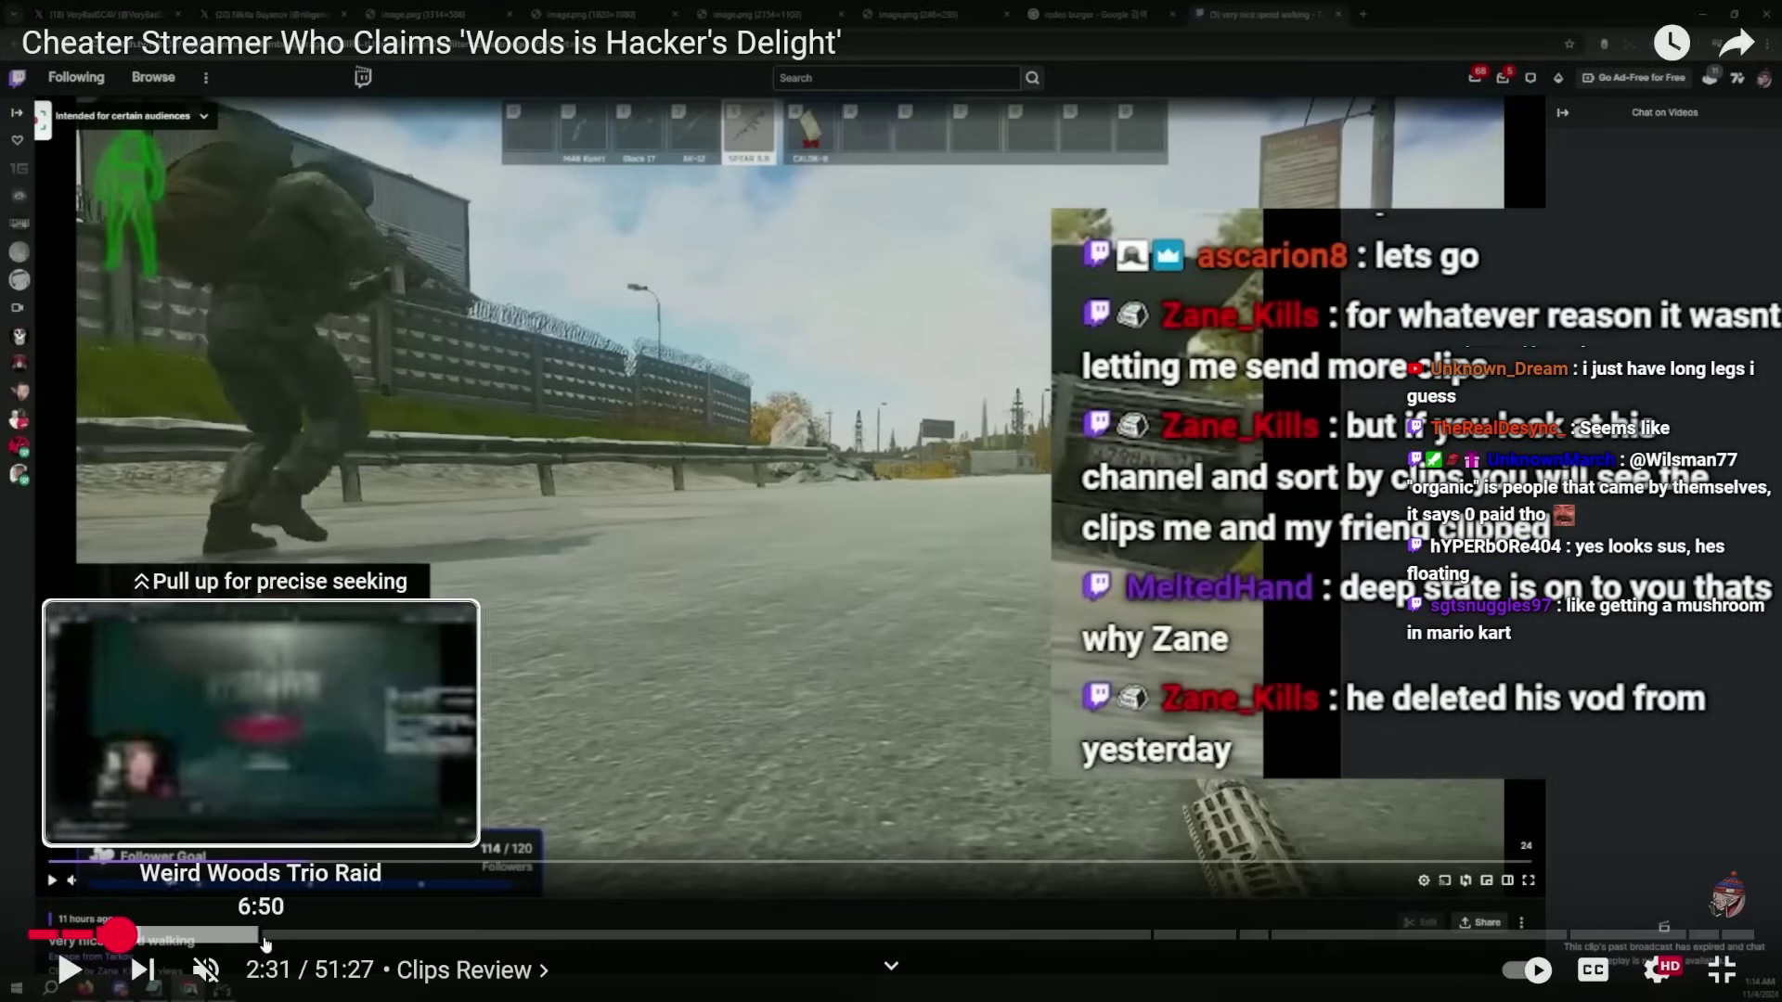
pyautogui.moveTo(265, 944); pyautogui.dragTo(498, 947)
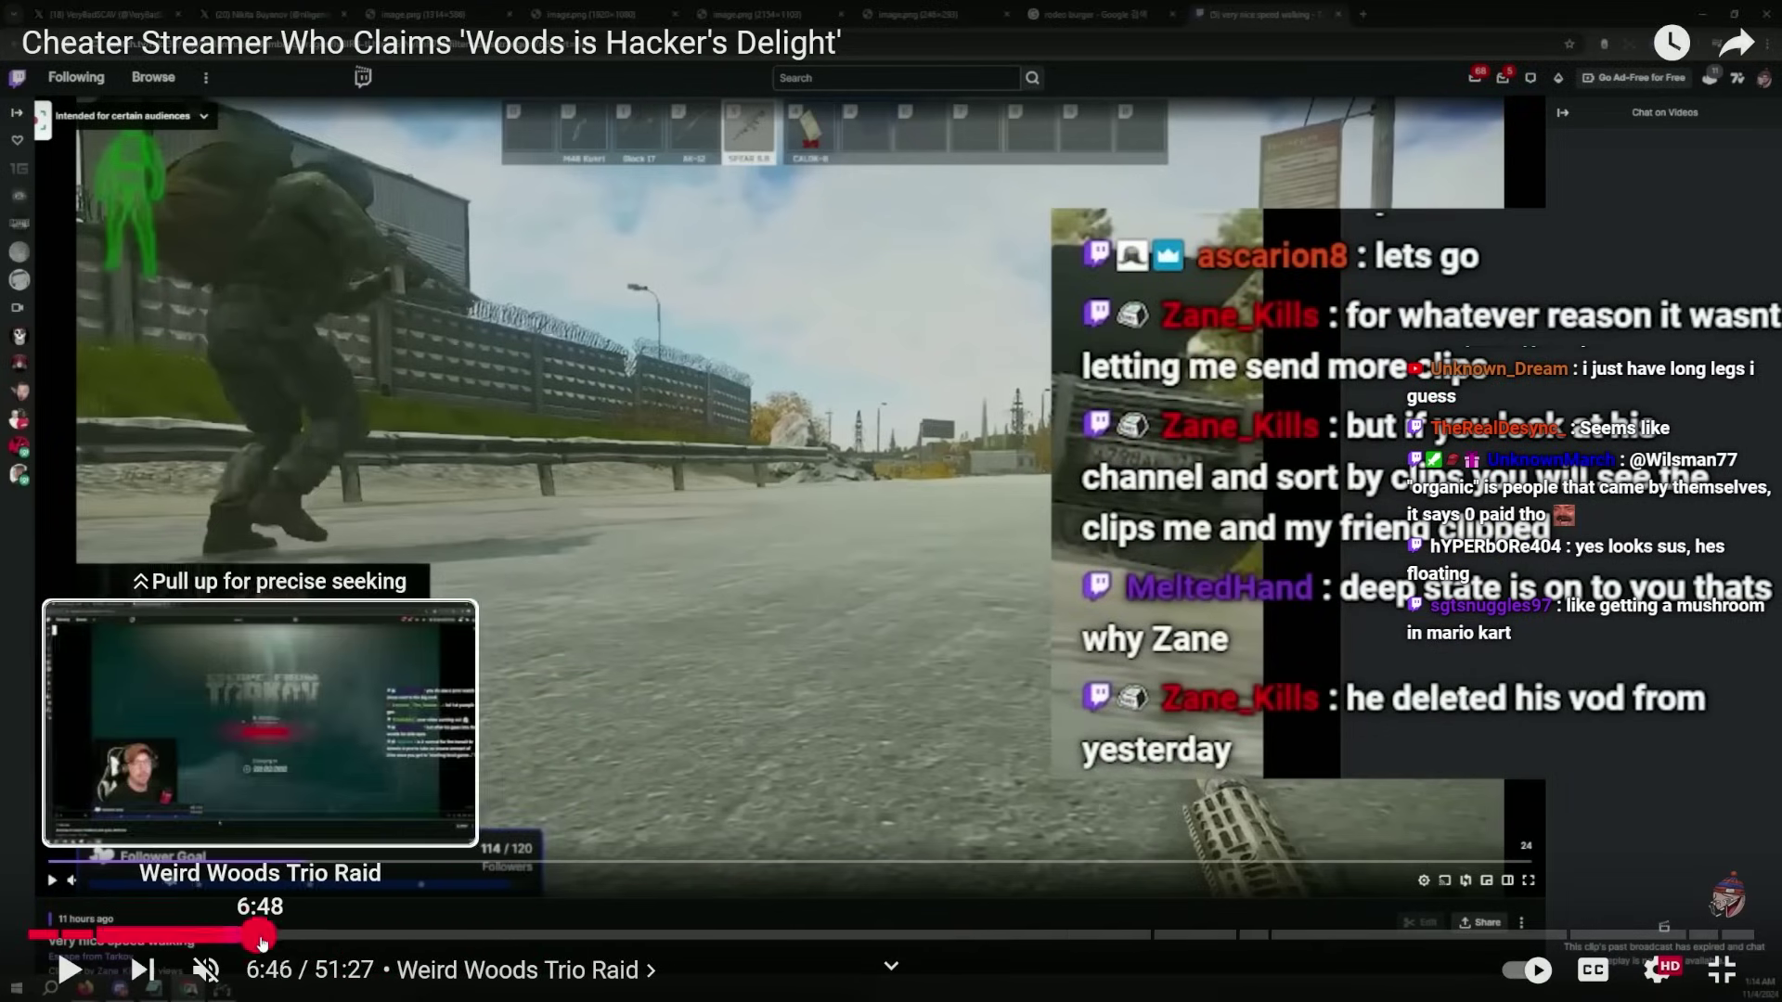
pyautogui.moveTo(498, 946); pyautogui.dragTo(257, 940)
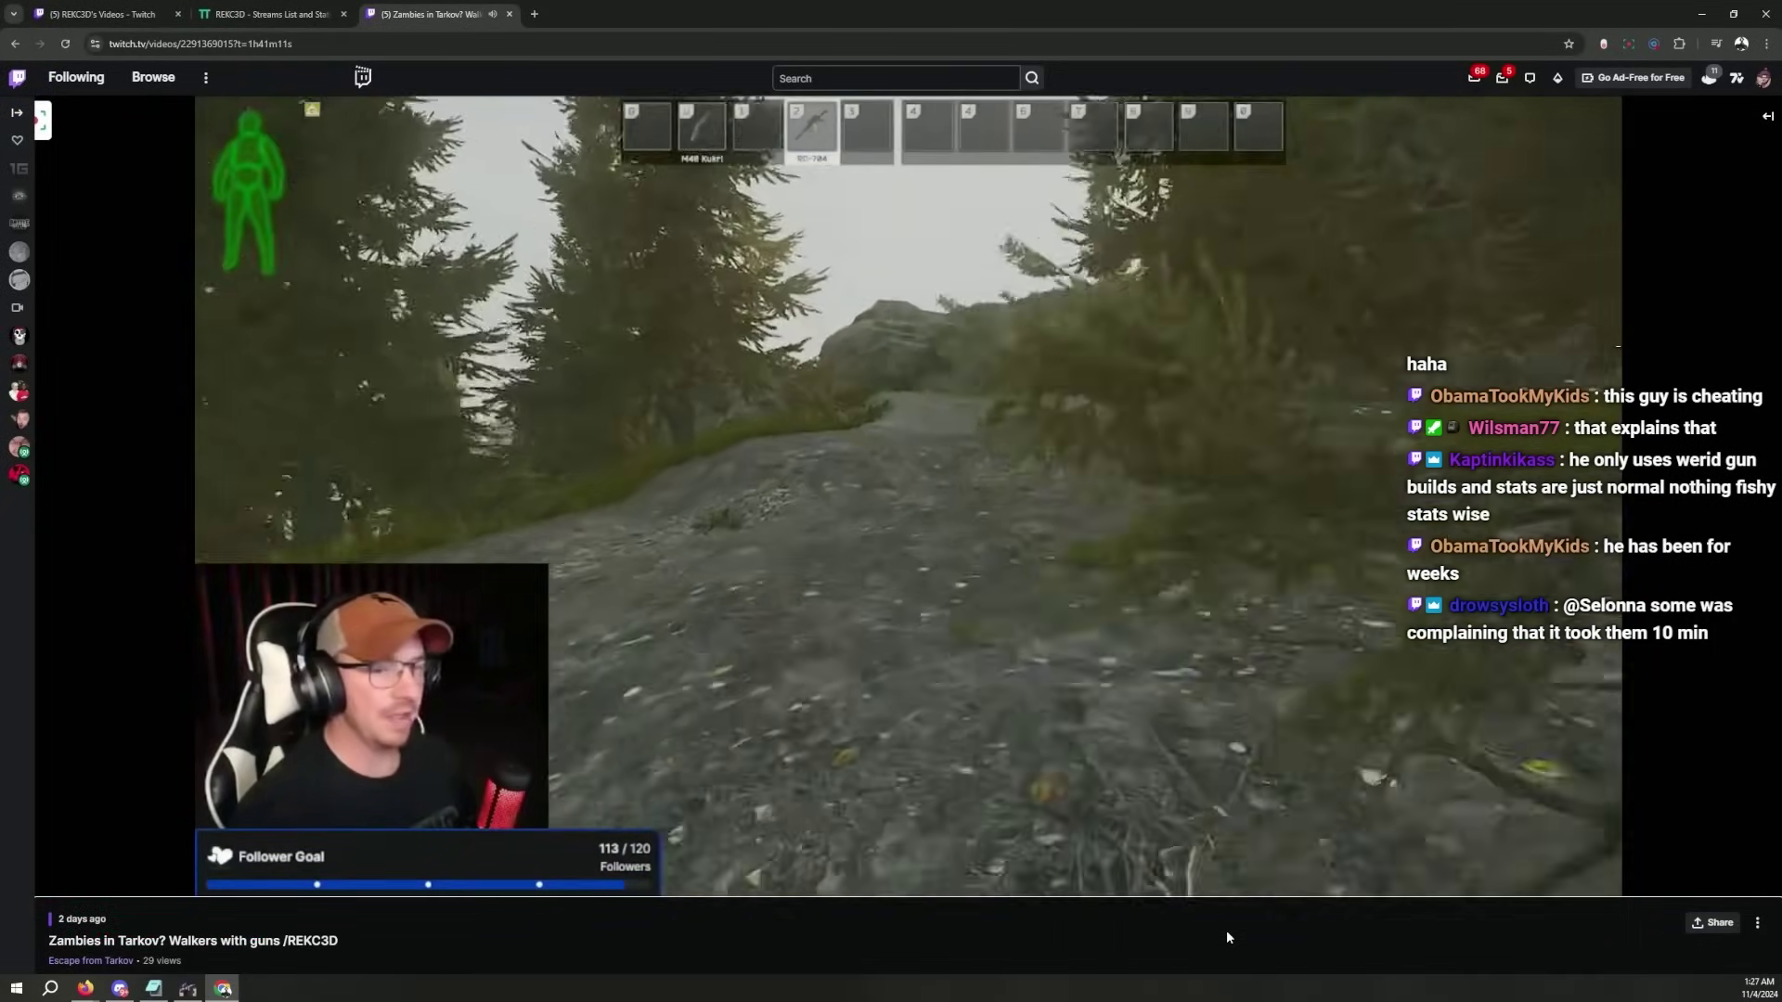
# Pause the broadcast footage, then highlight and clear the comment about paid radar use.
pyautogui.click(739, 647)
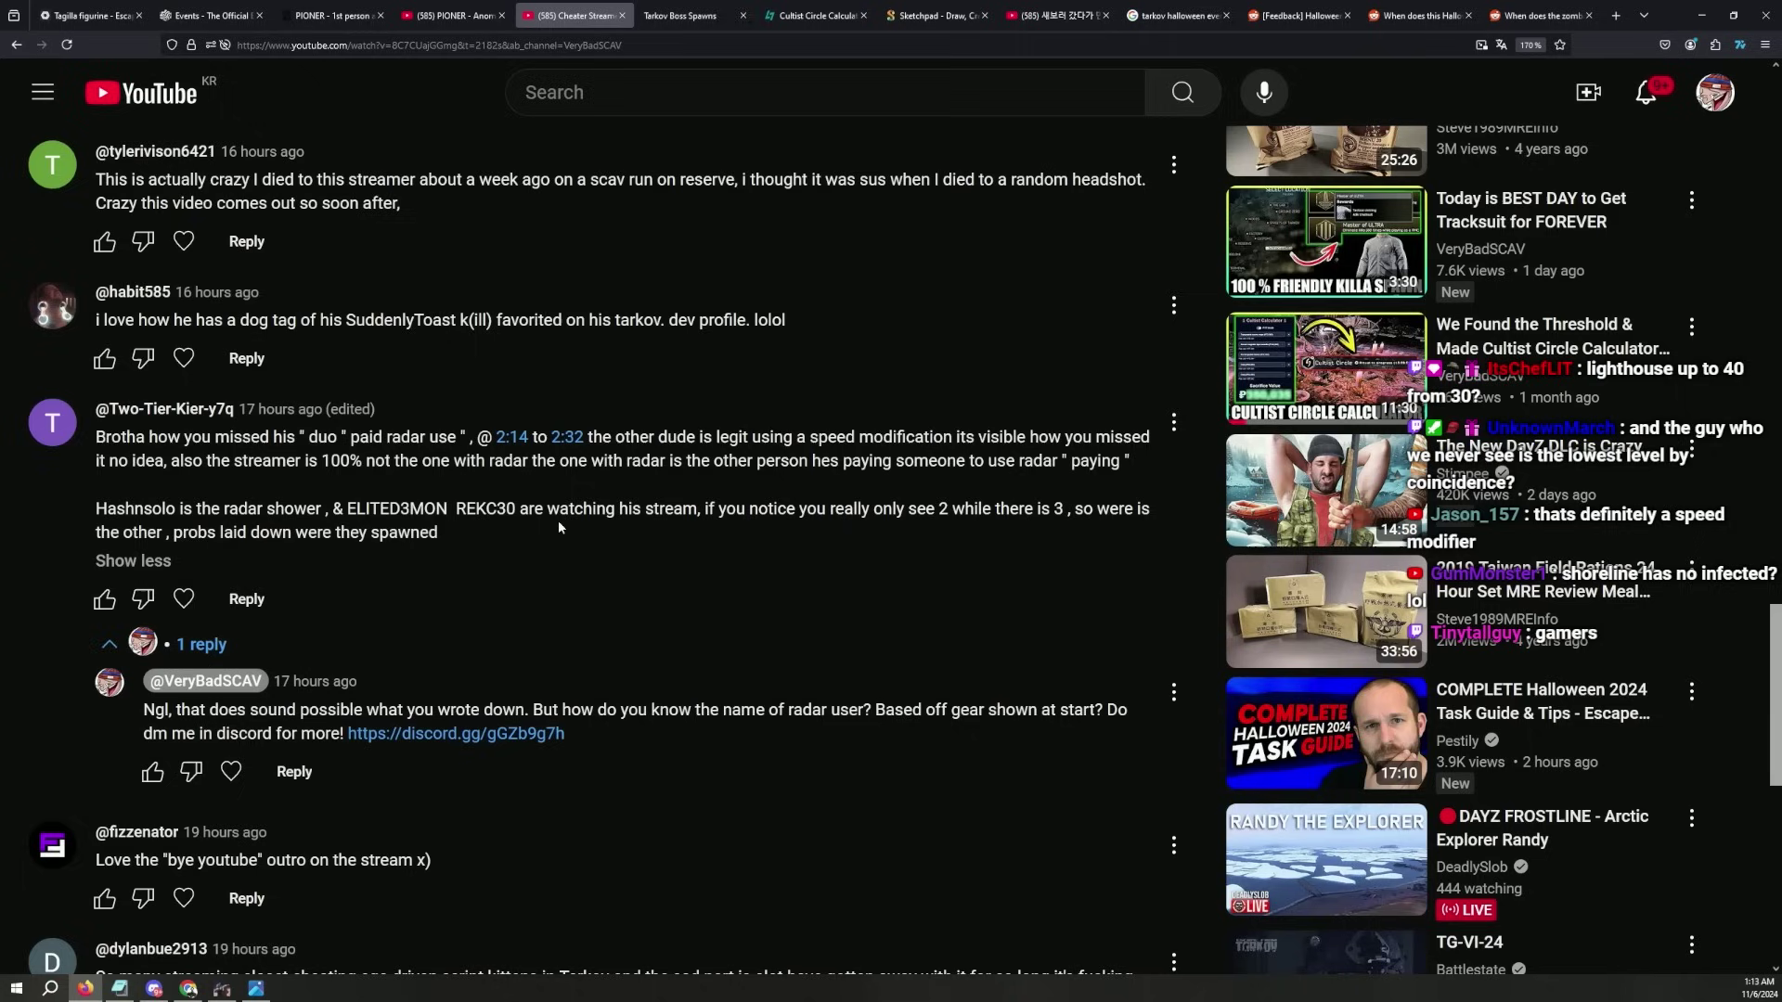
pyautogui.moveTo(516, 541); pyautogui.dragTo(349, 463)
pyautogui.click(519, 541)
pyautogui.scroll(5, 480, 505)
pyautogui.scroll(5, 481, 505)
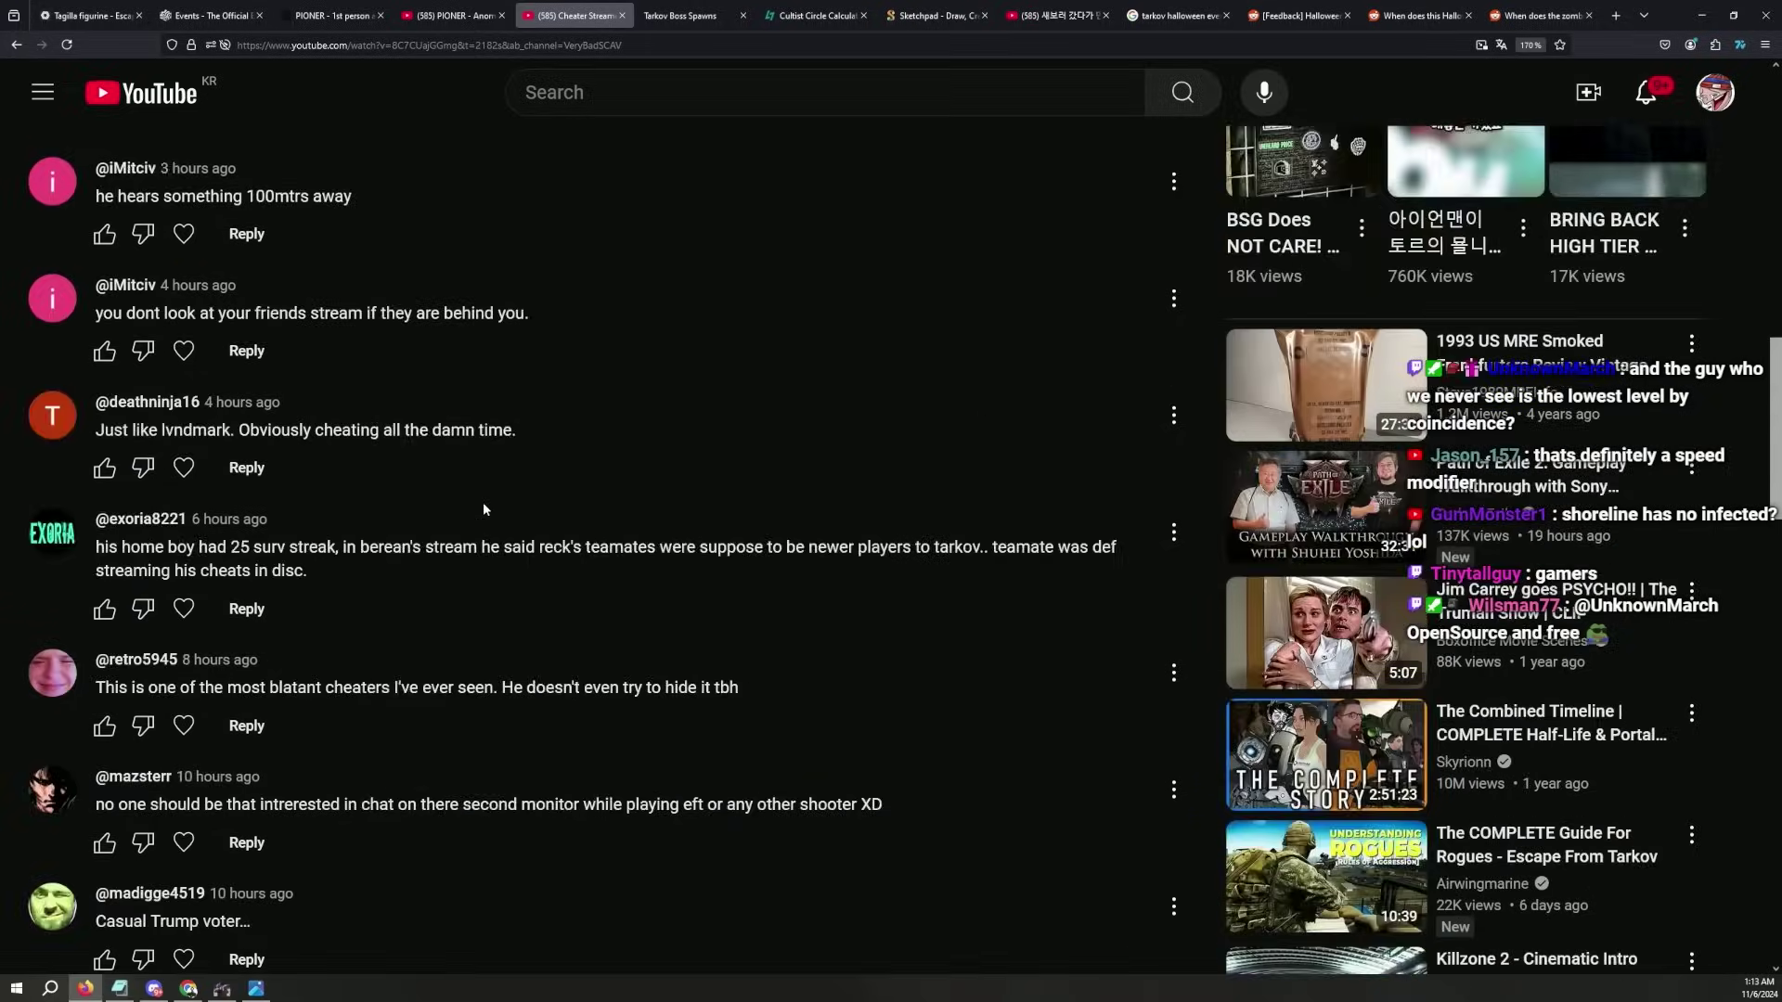
pyautogui.scroll(5, 483, 502)
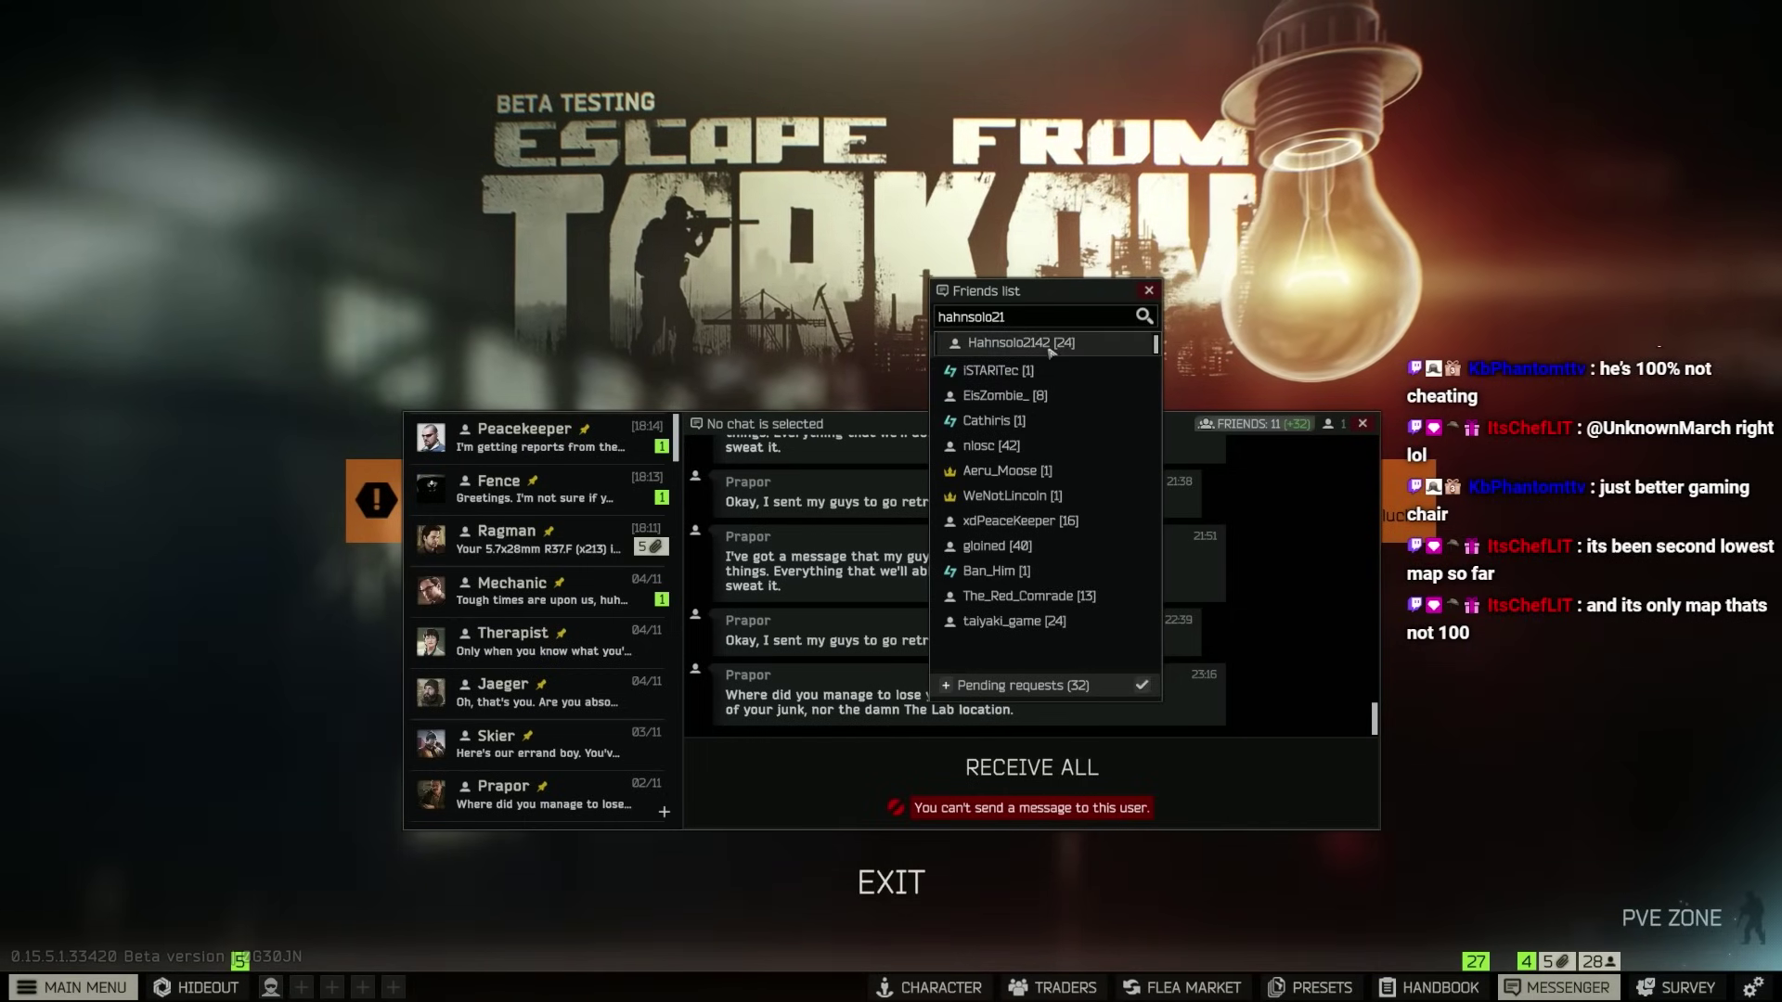
pyautogui.click(1058, 348)
pyautogui.click(1100, 382)
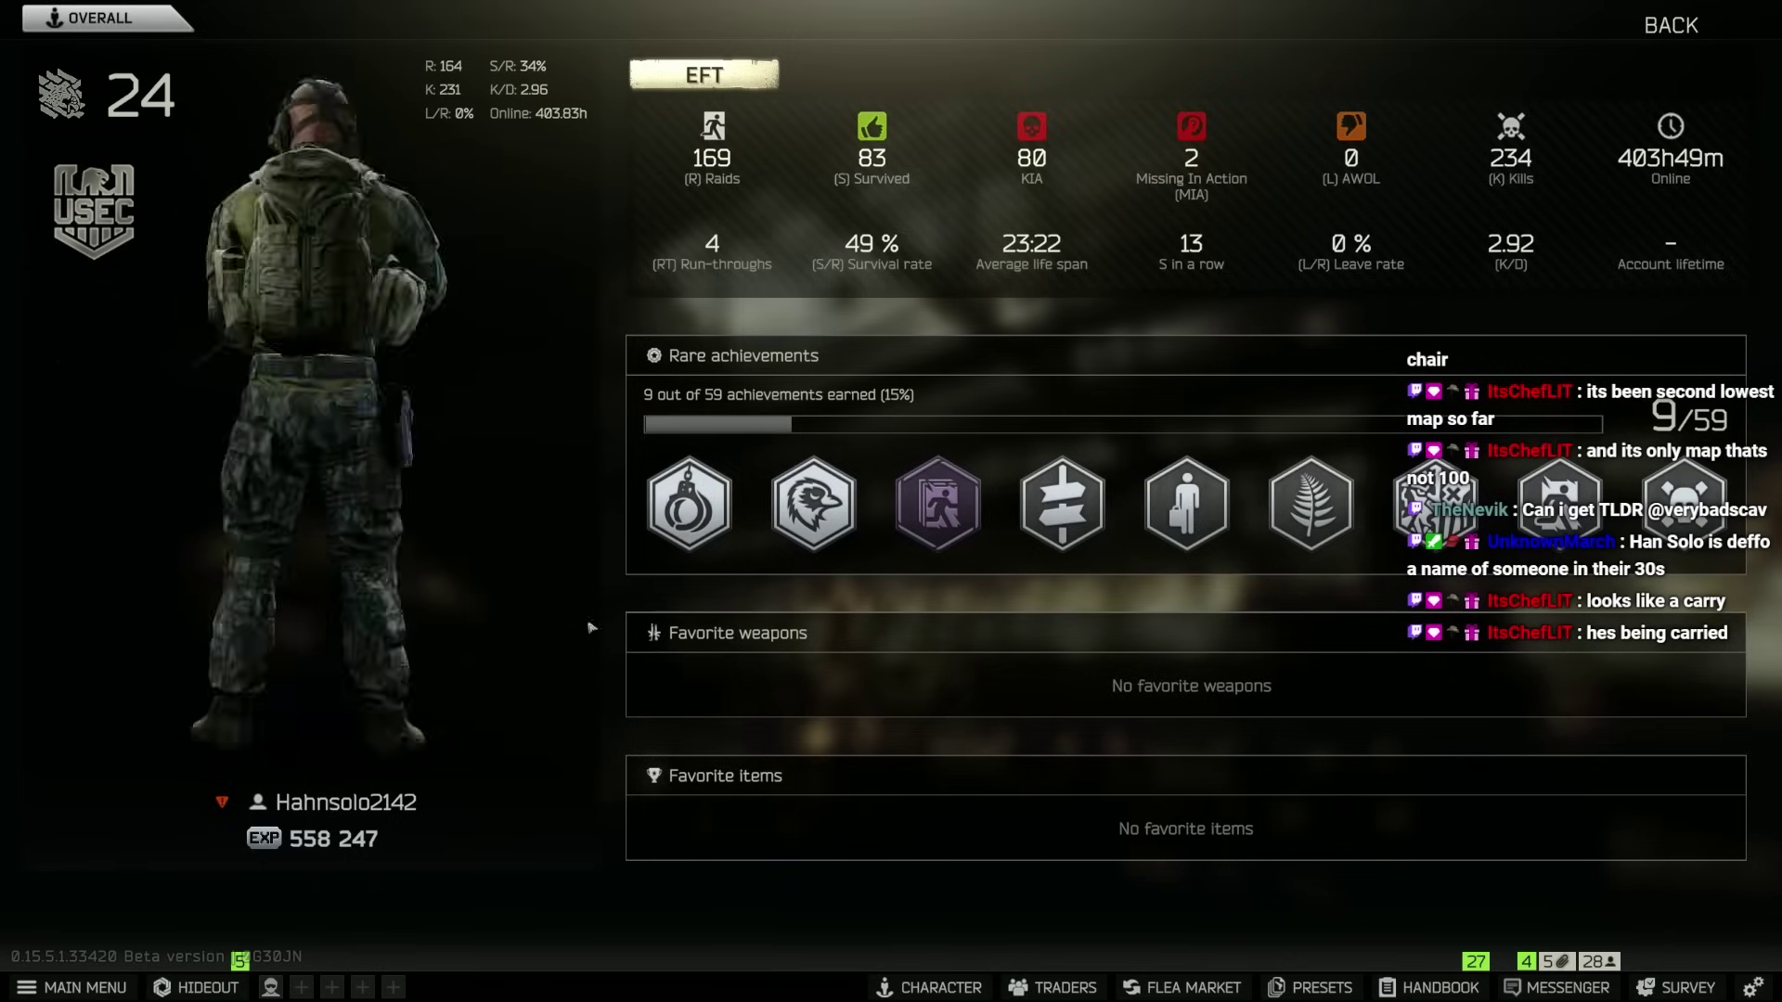
# Turn the profile character to a side view, then jump the broadcast to 33:18 and back to 8:15.
pyautogui.moveTo(592, 628)
pyautogui.mouseDown()
pyautogui.moveTo(355, 643)
pyautogui.moveTo(519, 643)
pyautogui.mouseUp()
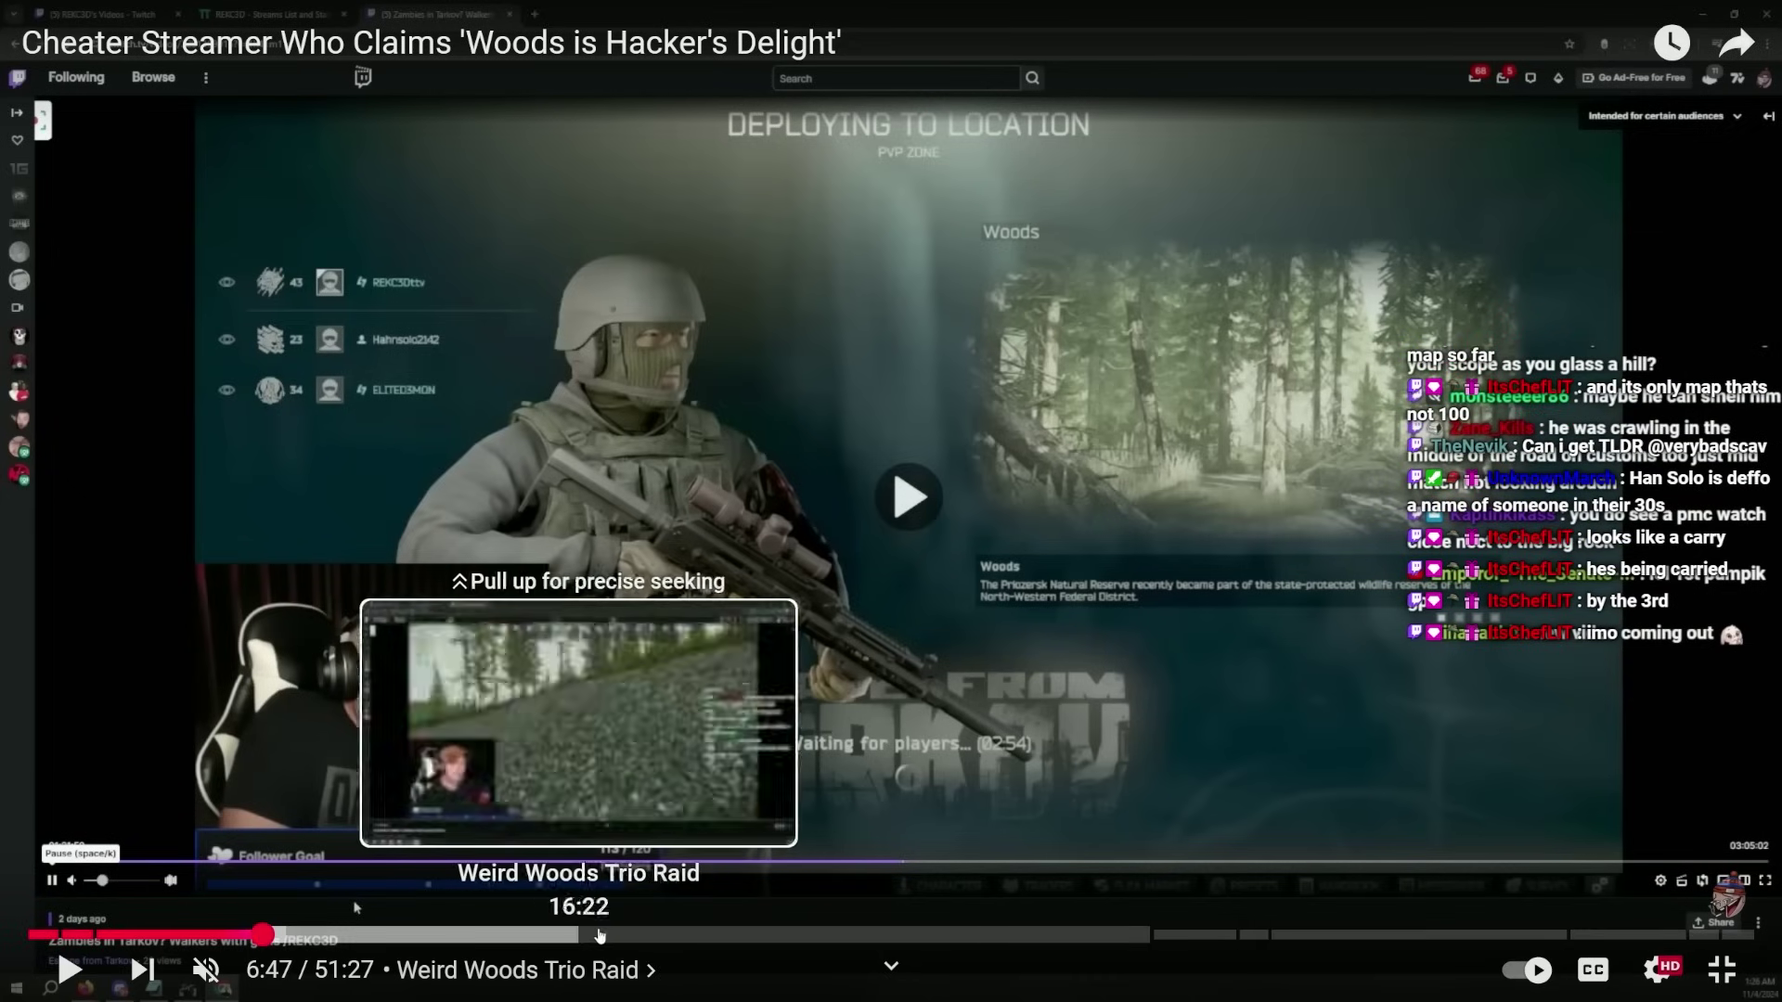
pyautogui.click(1139, 936)
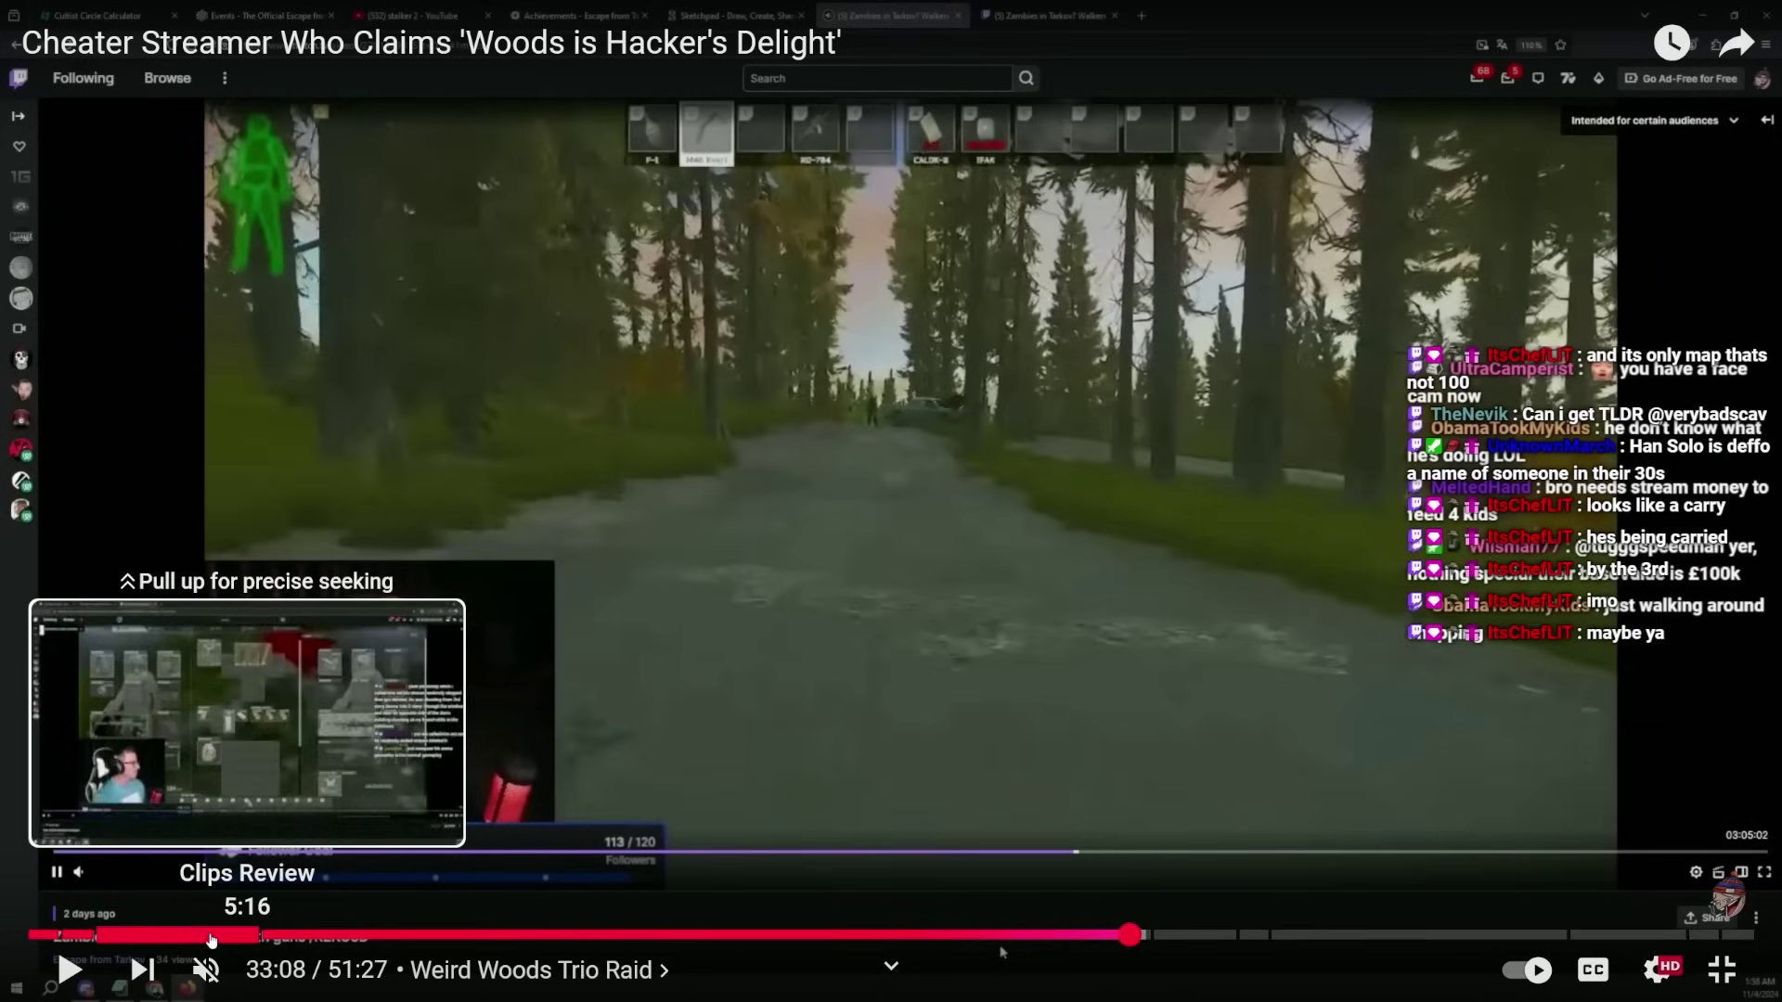
pyautogui.click(278, 934)
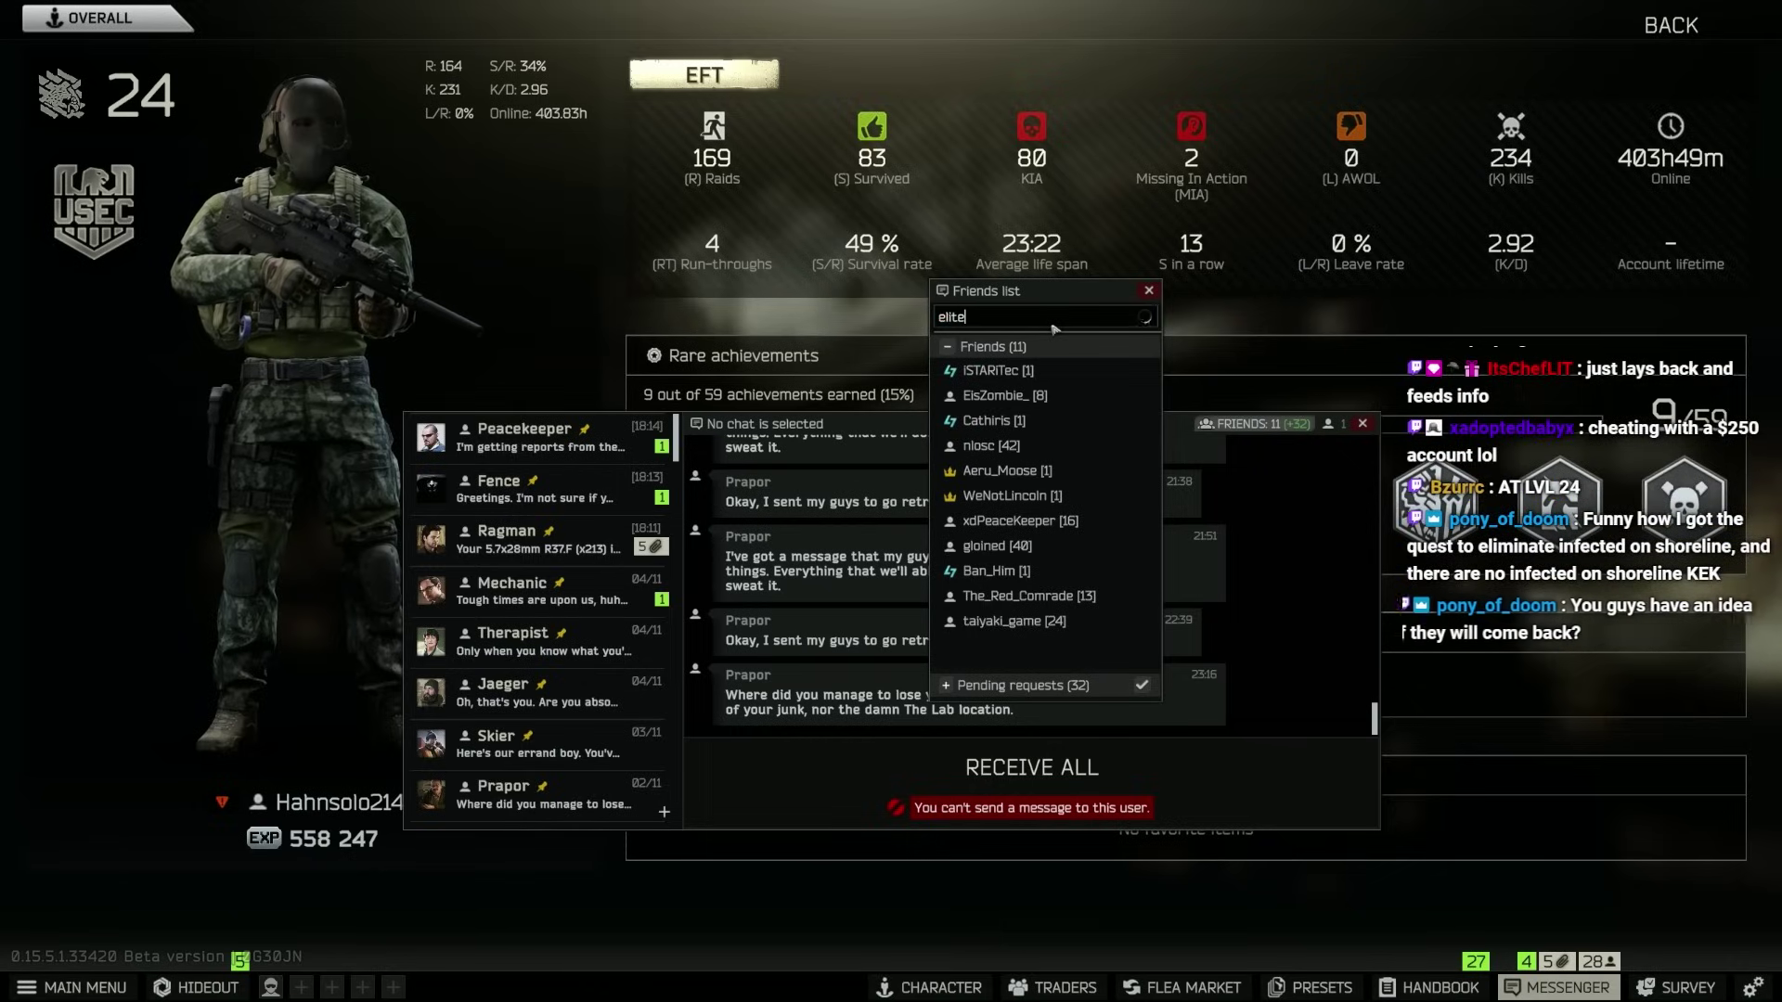
# Pause on the deployment squad screen, return to the game, and rotate ELITED3MON's character model.
pyautogui.click(1053, 329)
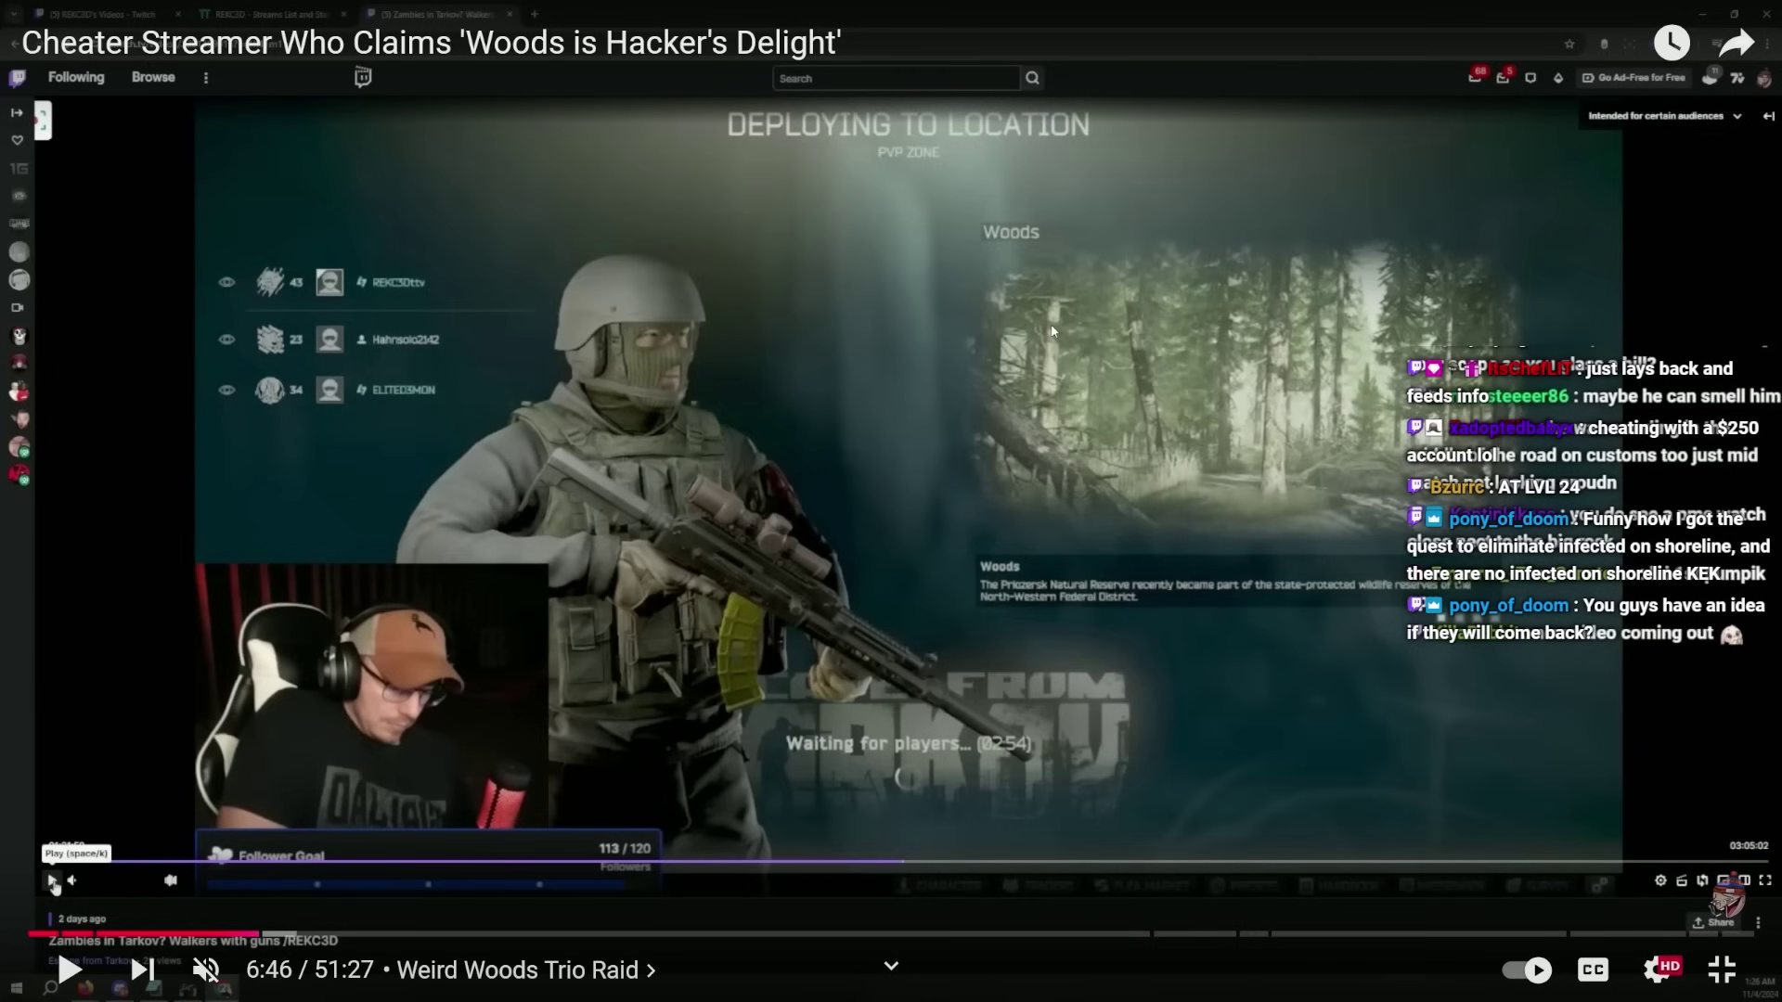
pyautogui.click(1053, 331)
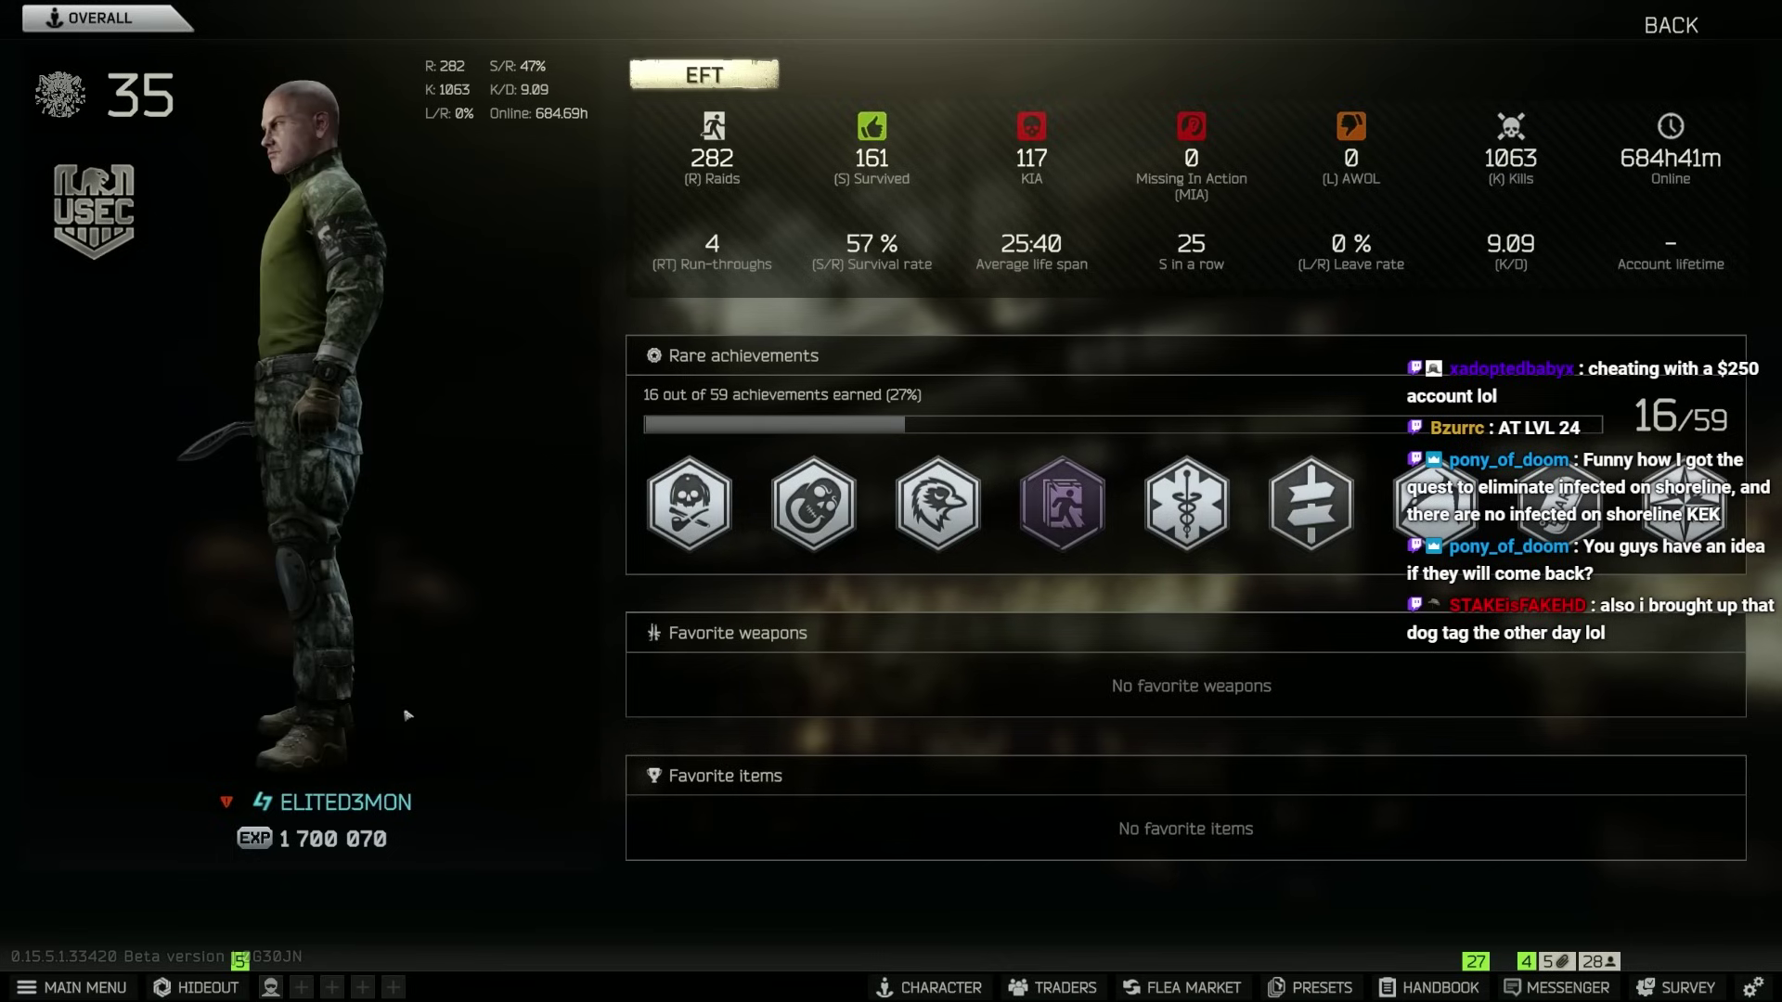
pyautogui.moveTo(509, 675); pyautogui.dragTo(410, 682)
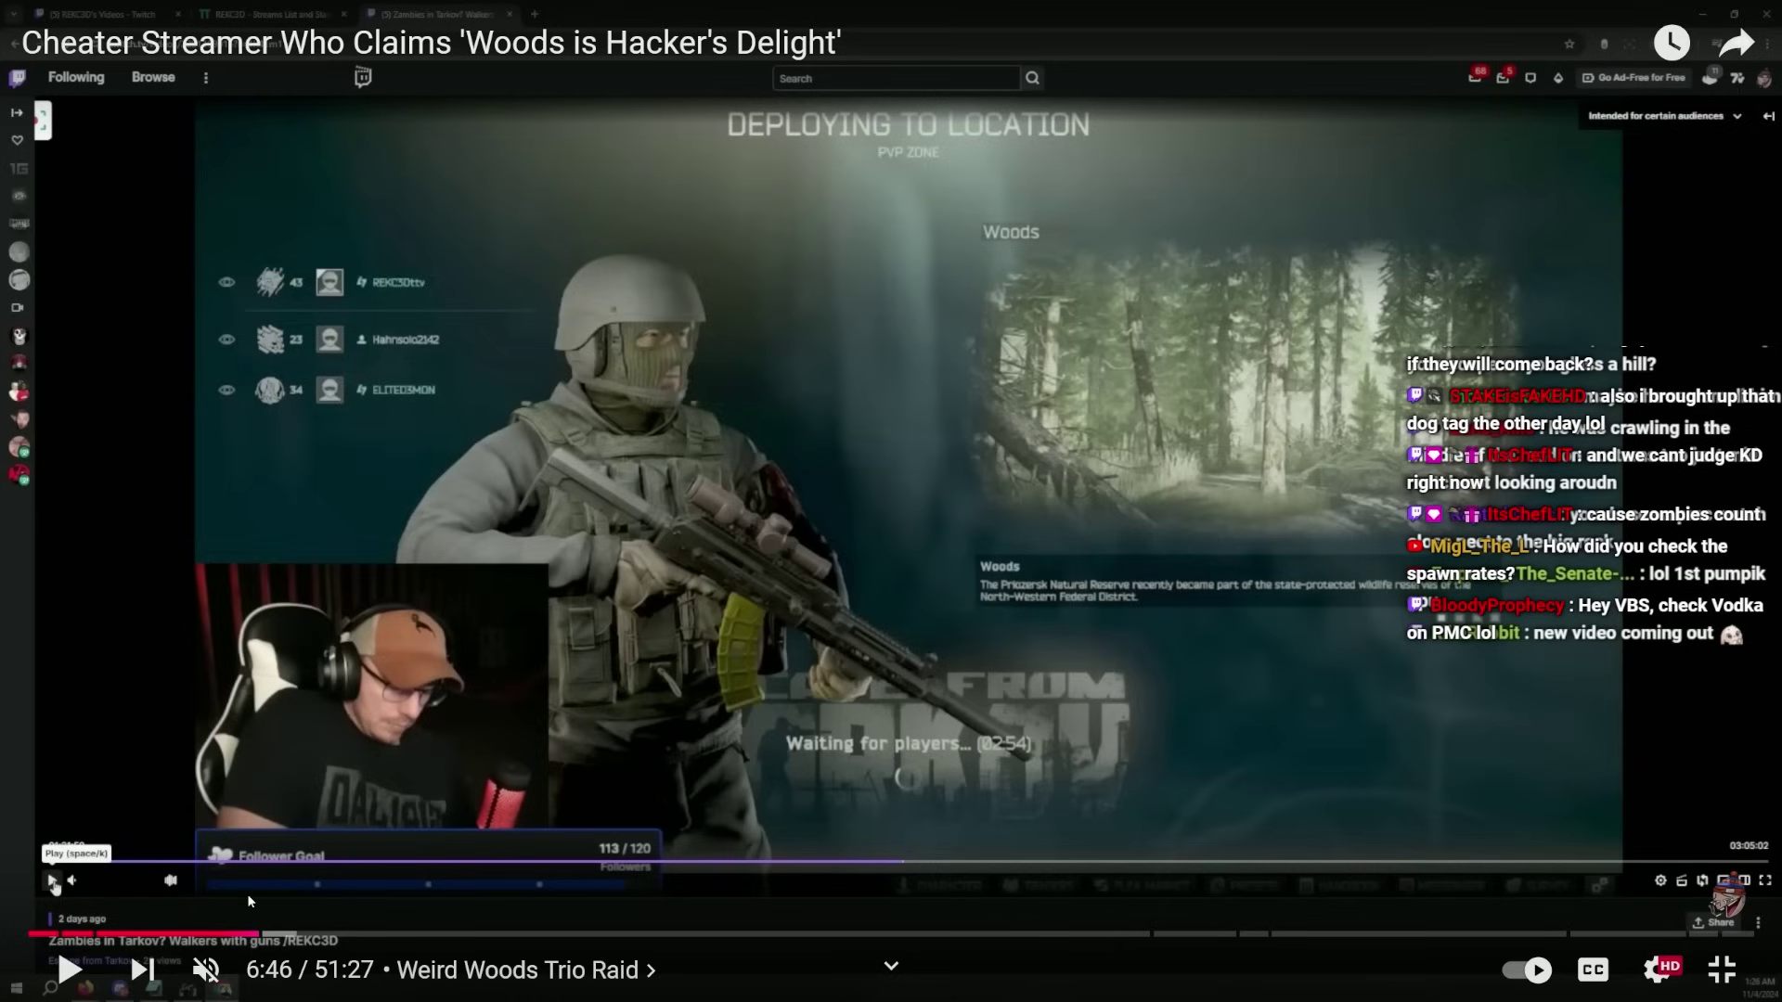
# Scrub the video back to the 2:07 clips review, skip ahead, and pause at 2:19.
pyautogui.moveTo(258, 933)
pyautogui.mouseDown()
pyautogui.moveTo(223, 936)
pyautogui.moveTo(240, 935)
pyautogui.mouseUp()
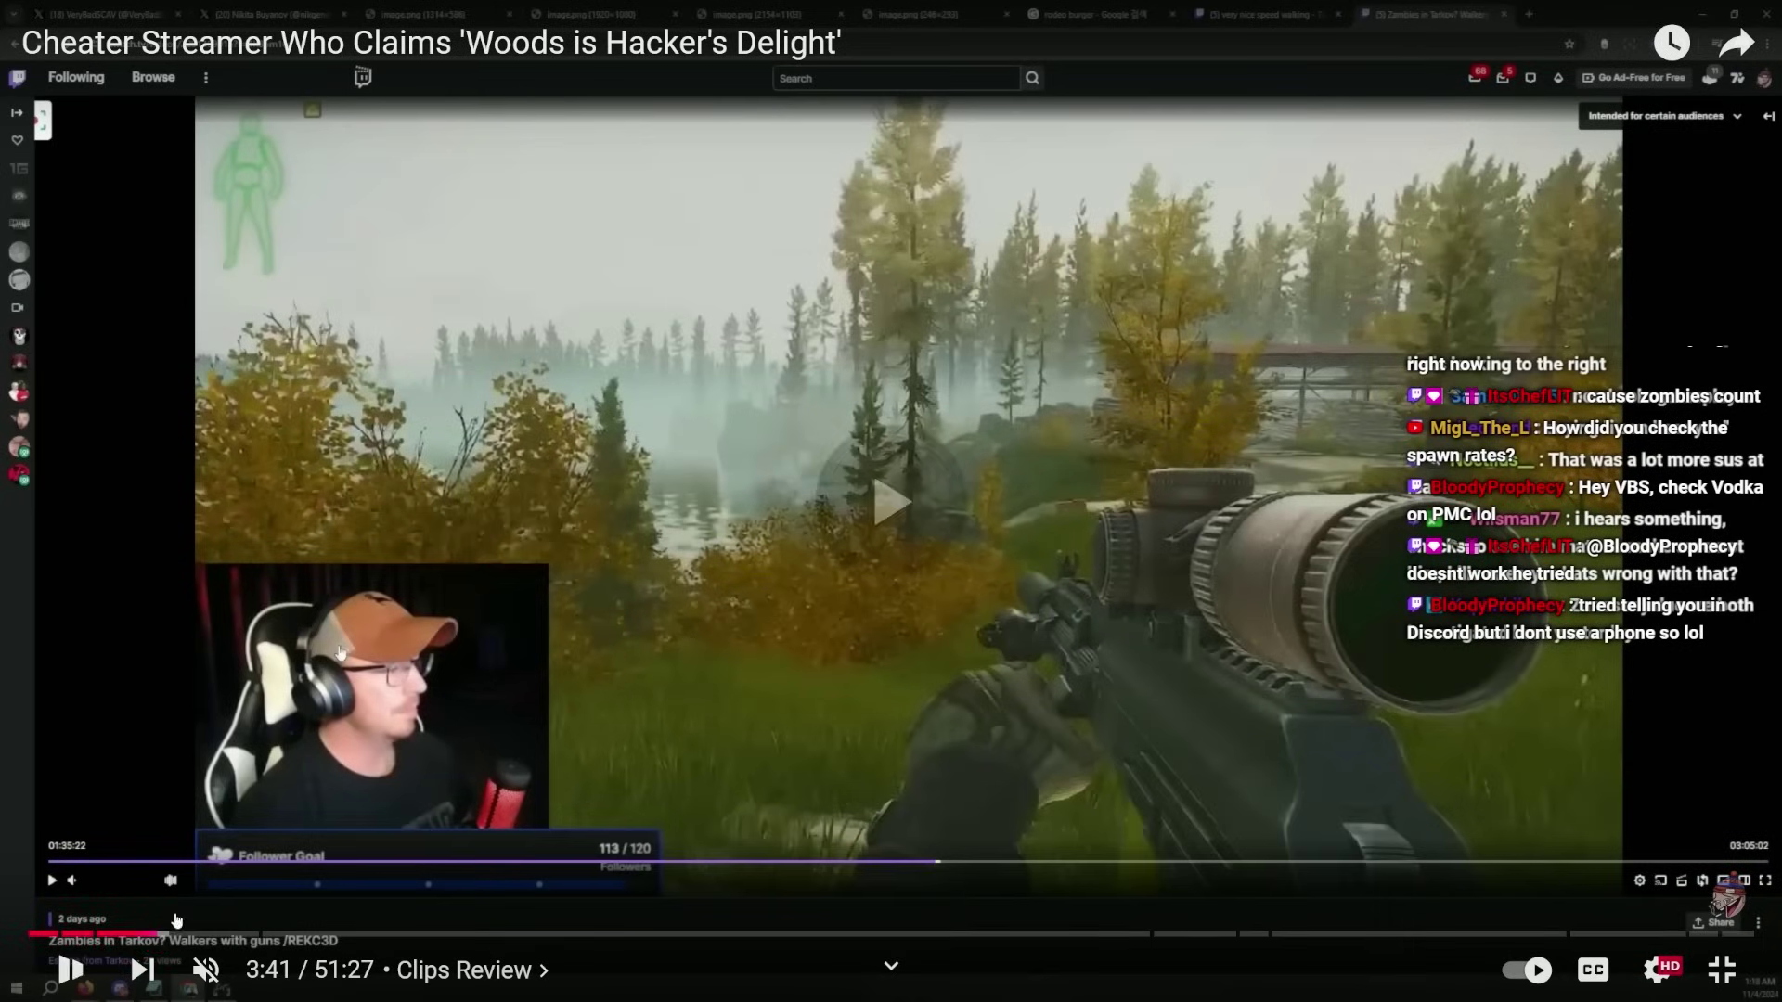
pyautogui.click(177, 921)
pyautogui.click(102, 937)
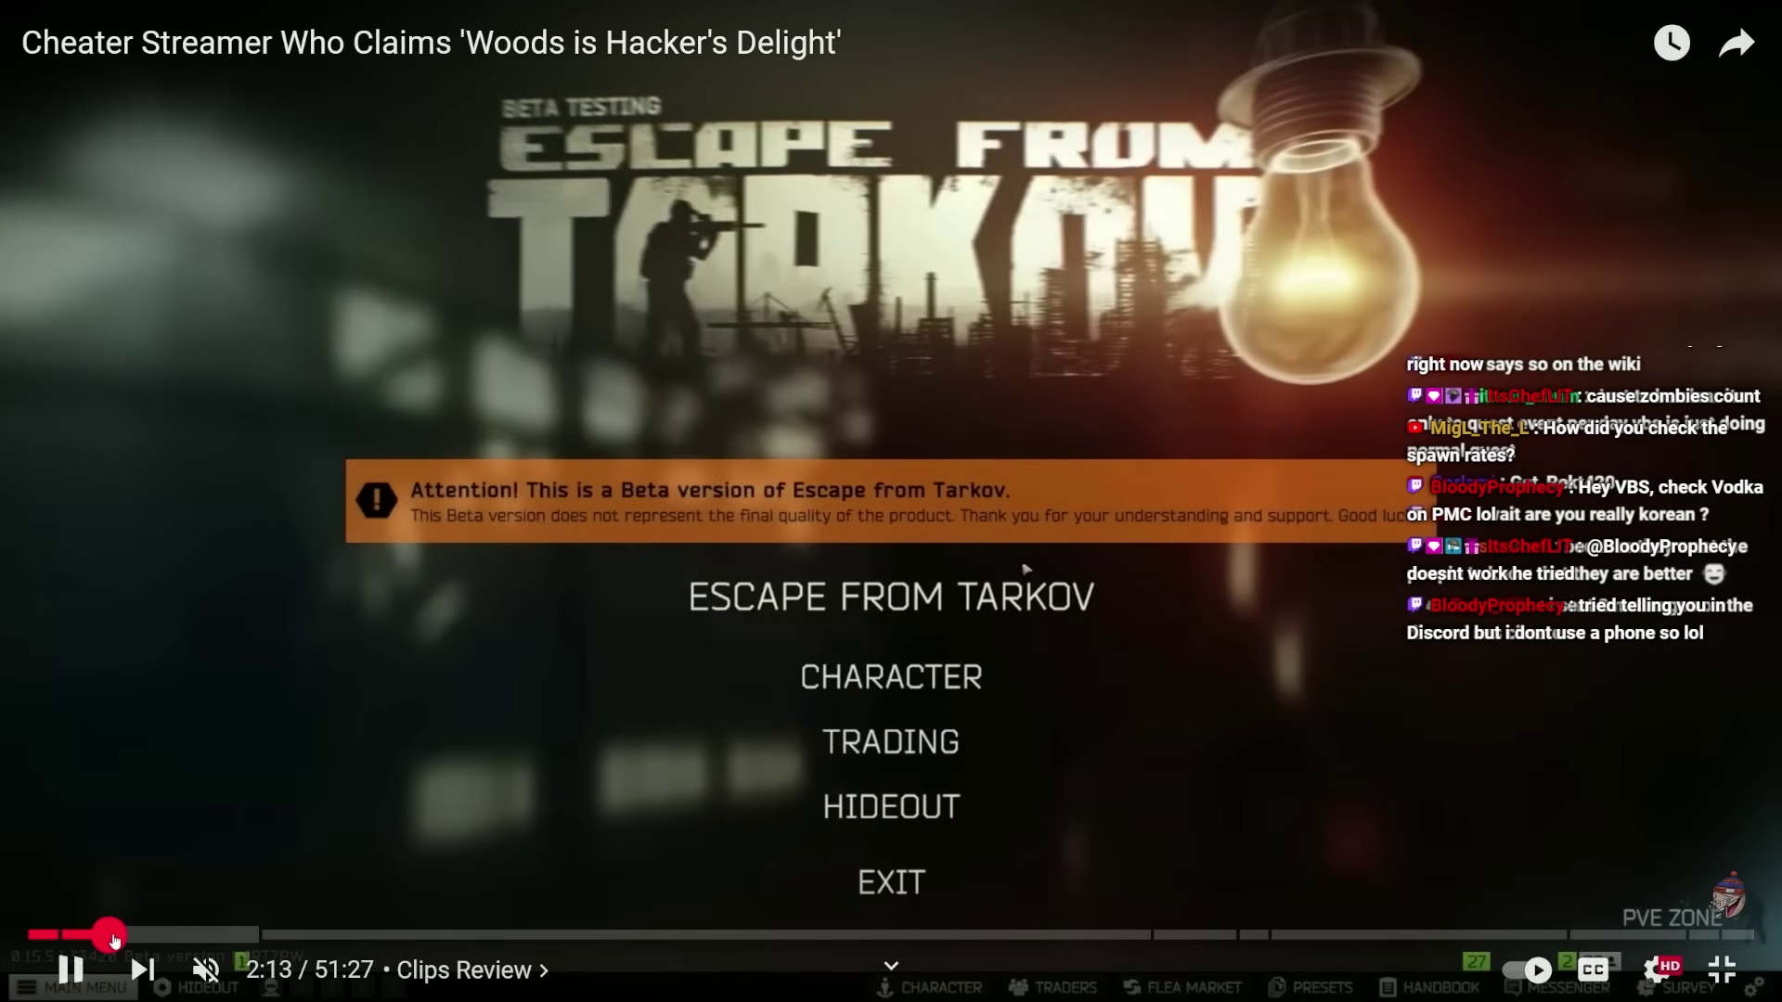
pyautogui.moveTo(102, 937); pyautogui.dragTo(114, 943)
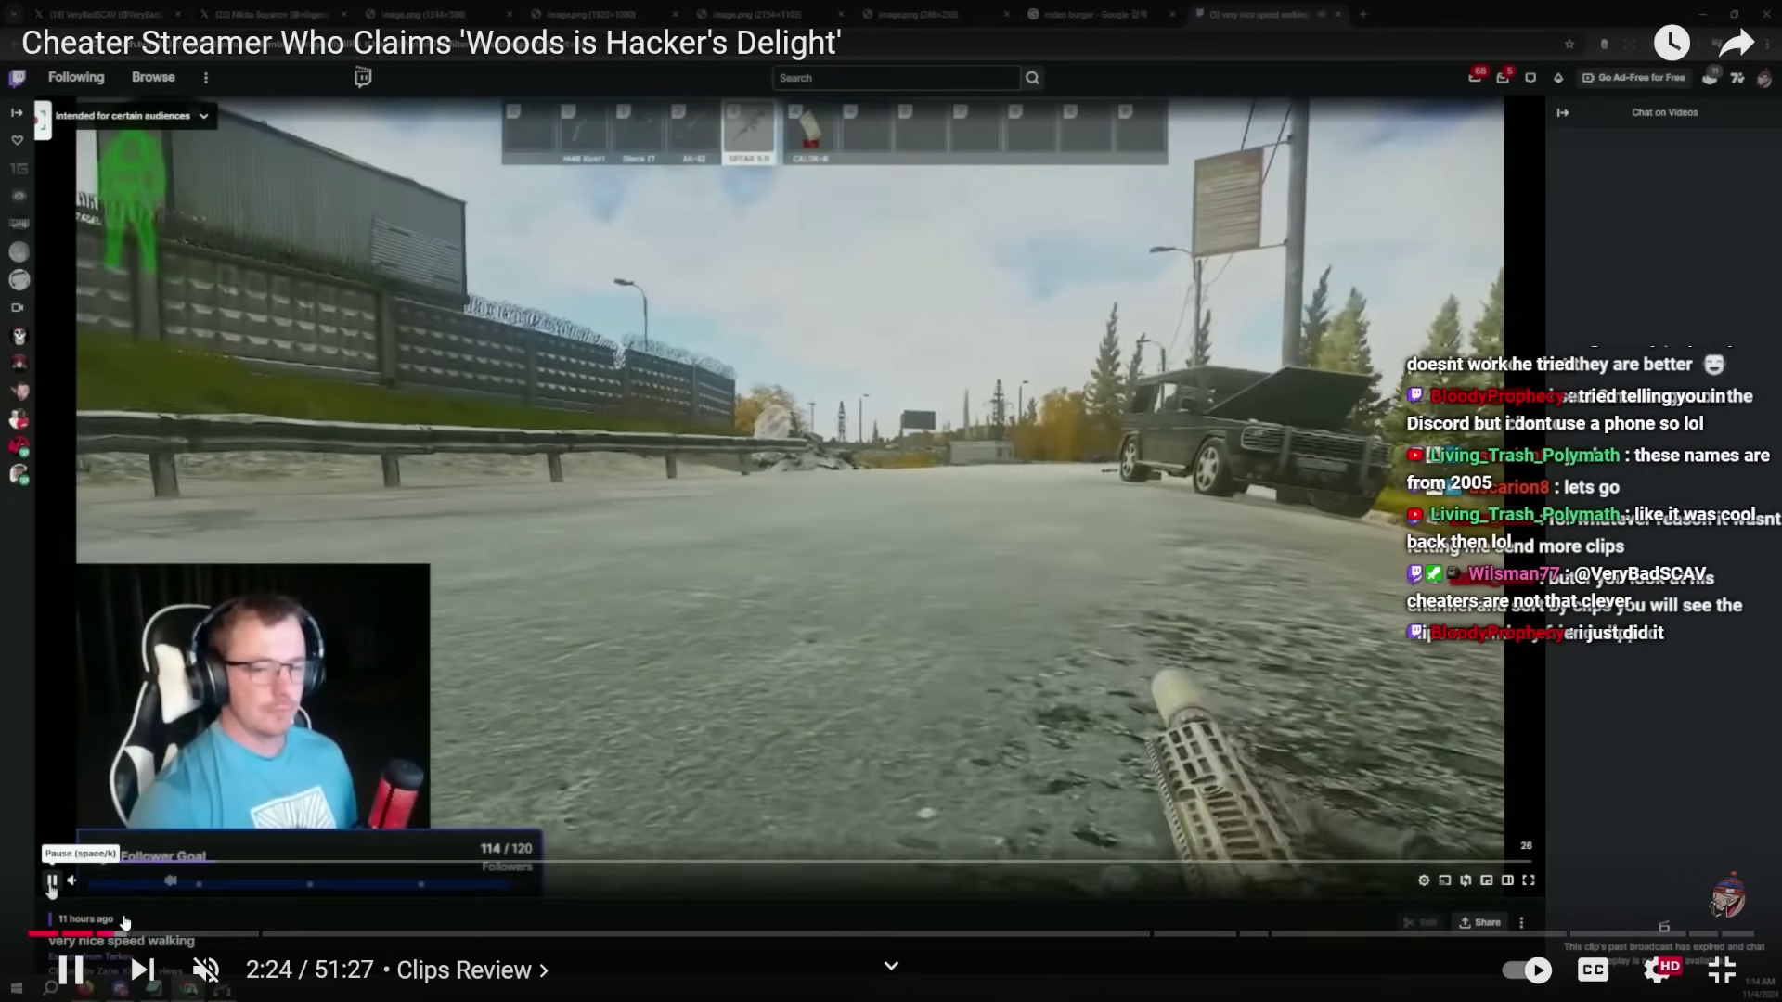
pyautogui.moveTo(125, 932); pyautogui.dragTo(101, 932)
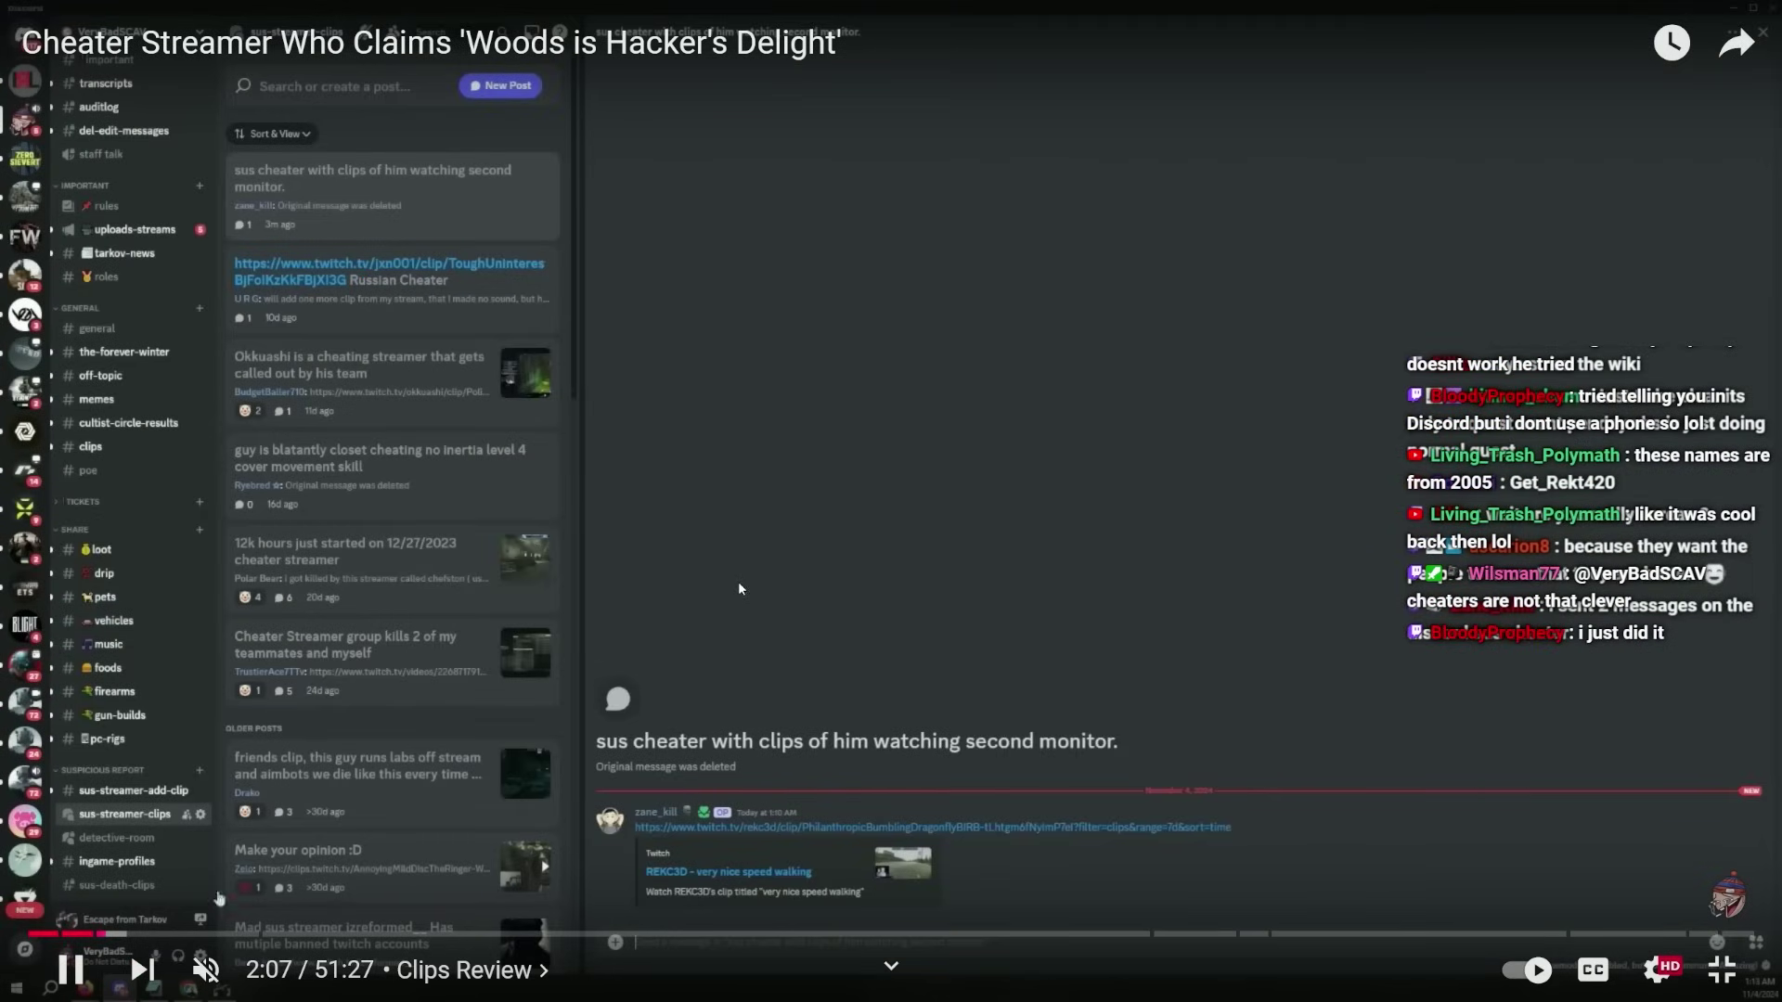
pyautogui.press('Right')
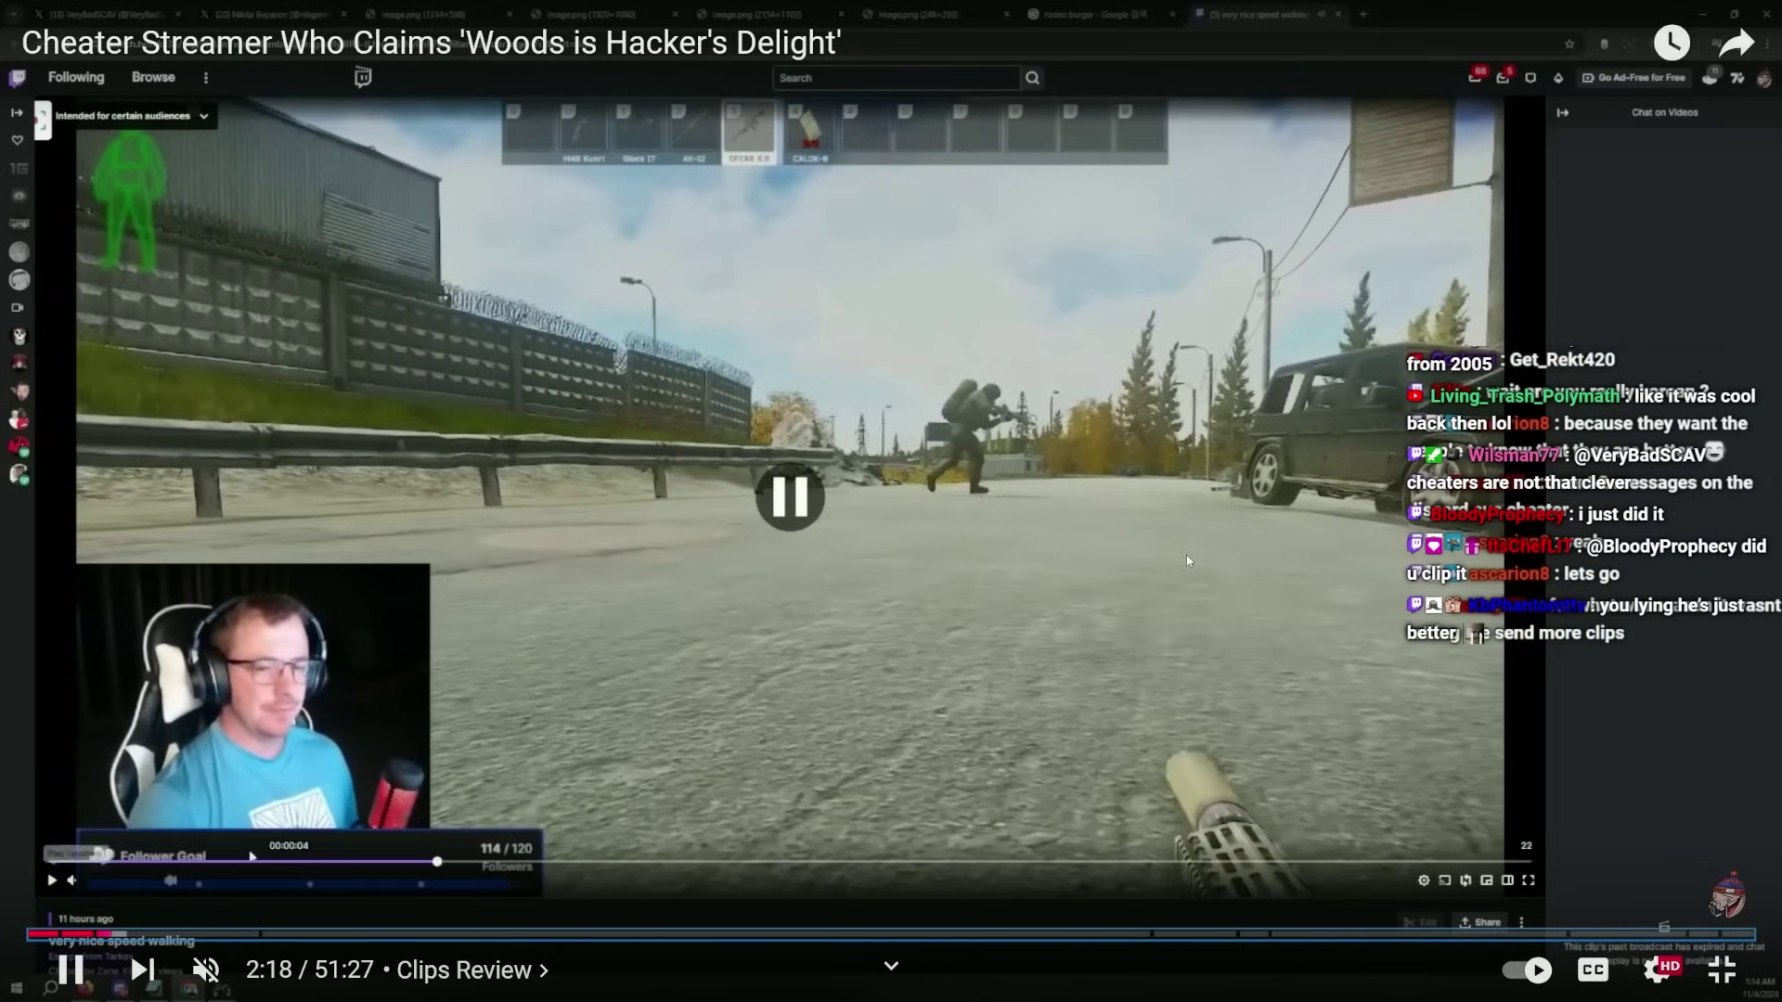
pyautogui.press('space')
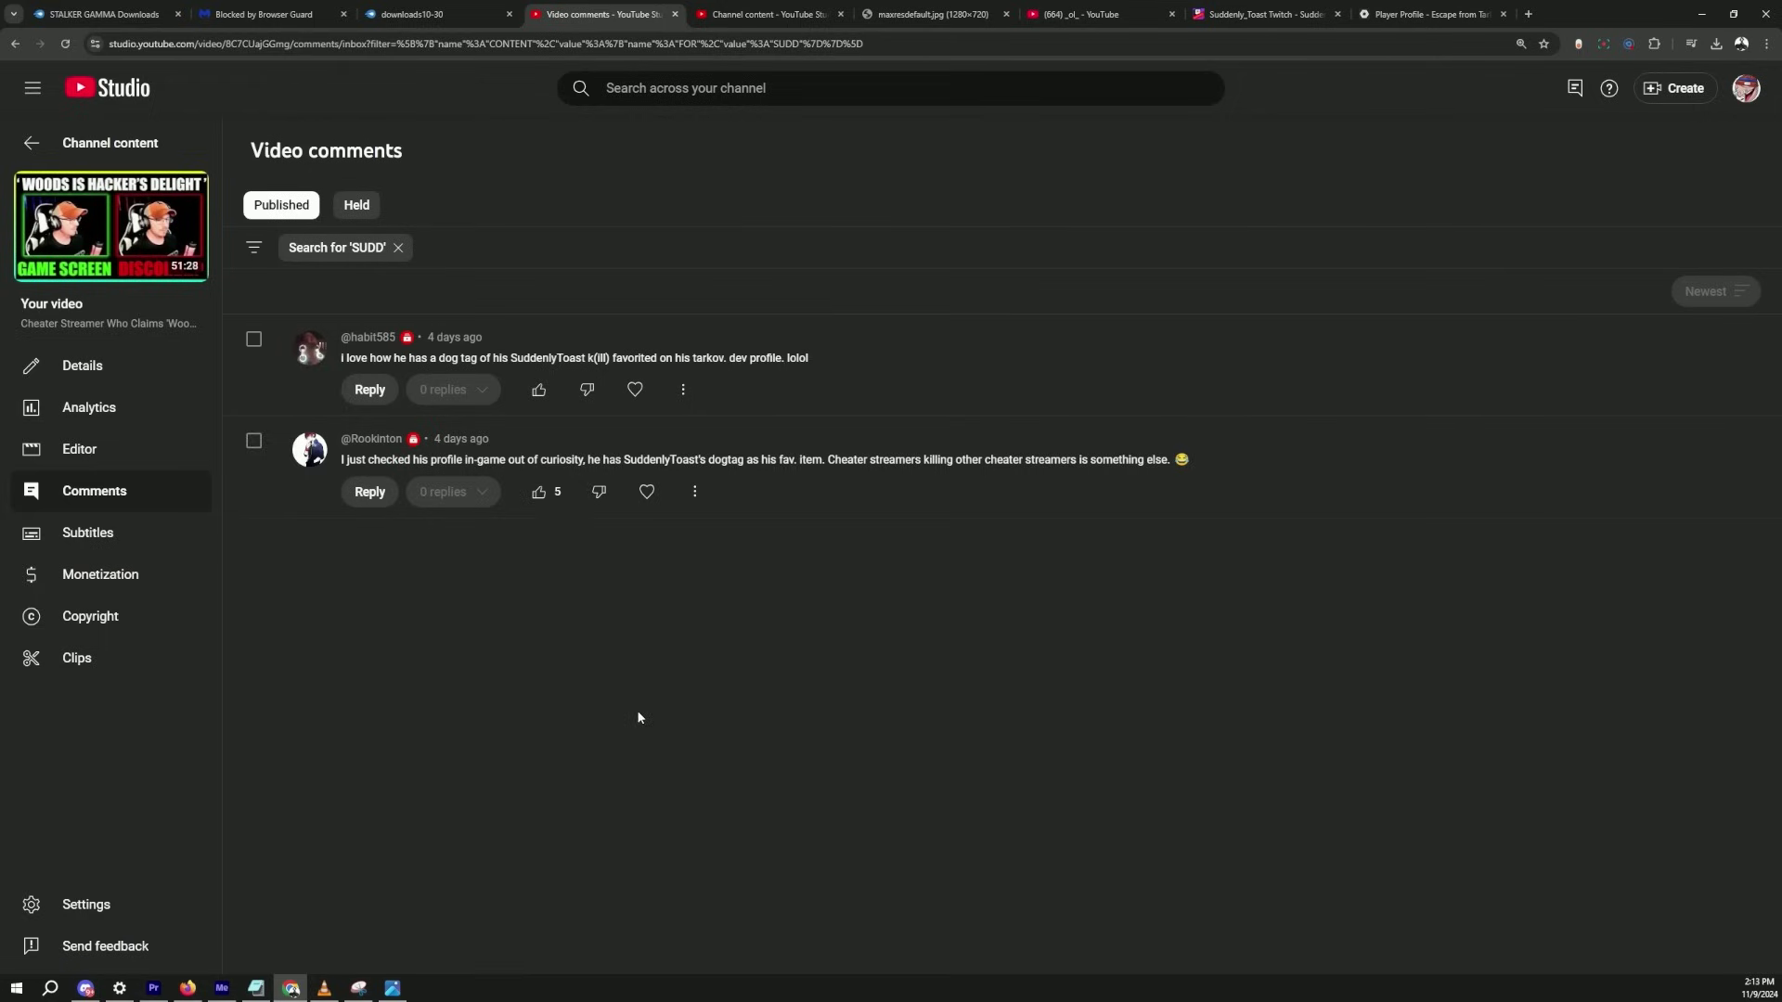
# Check the BetterBanned tab, return to Video comments, and remove the 'SUDD' search filter.
pyautogui.click(1237, 17)
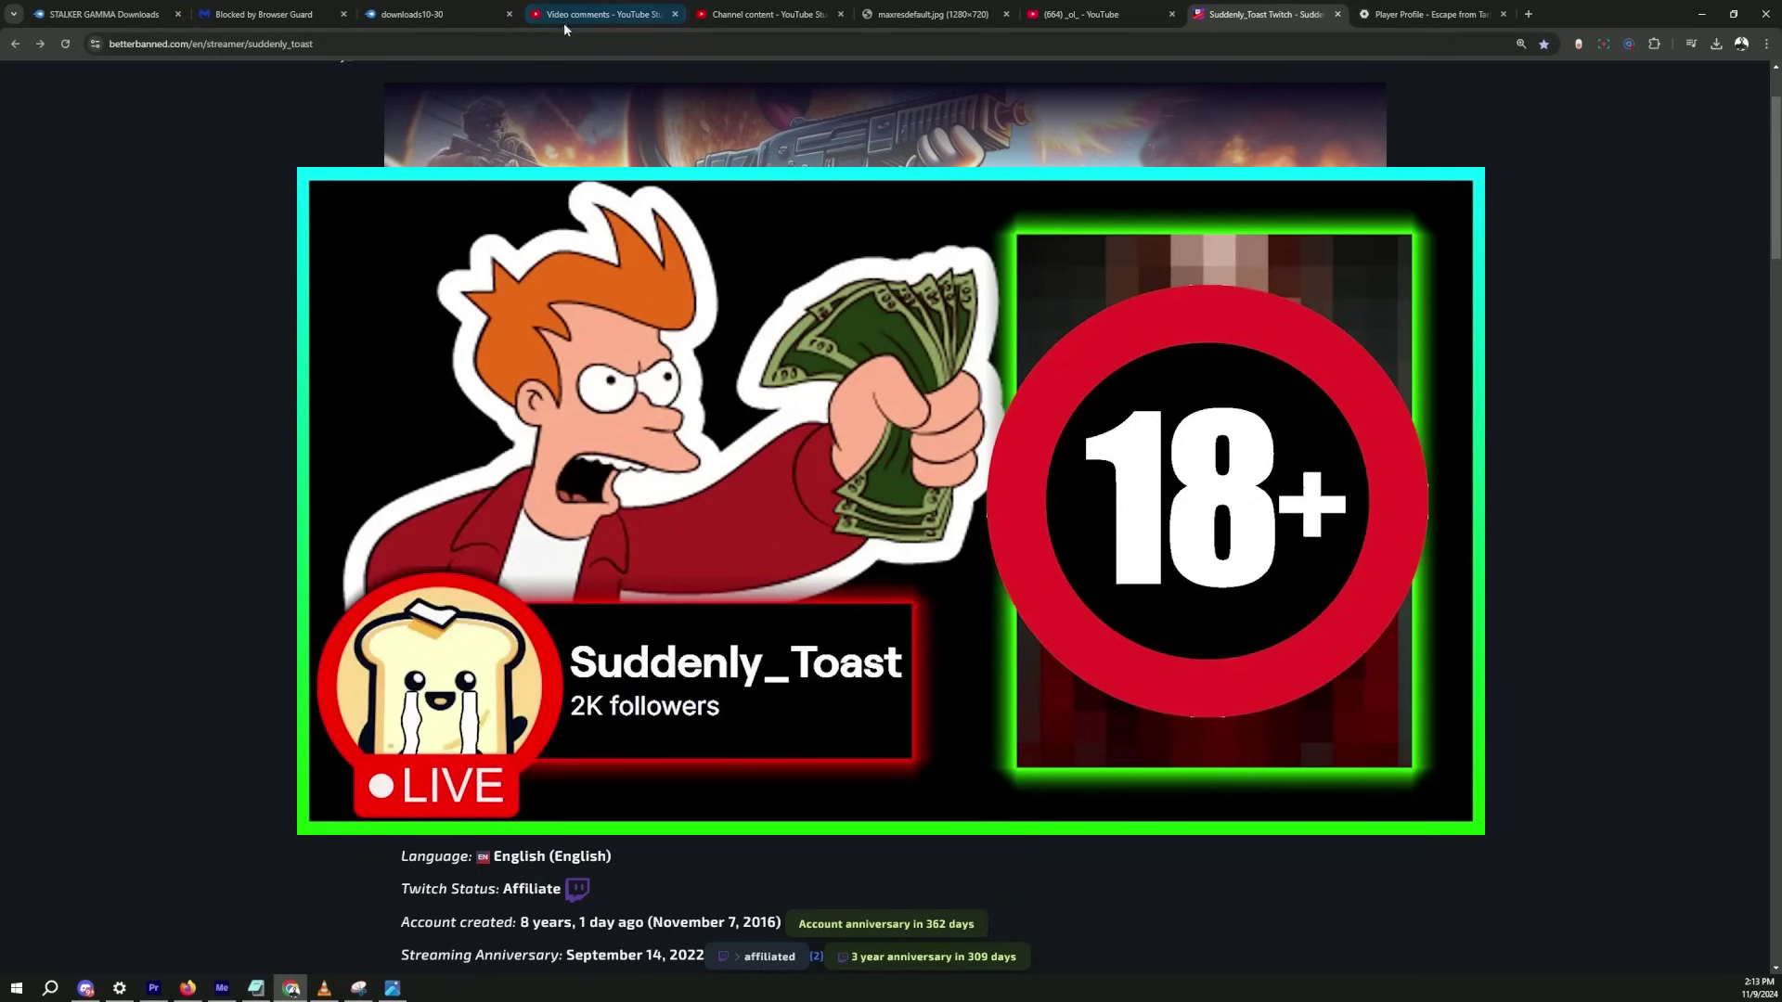
pyautogui.click(565, 18)
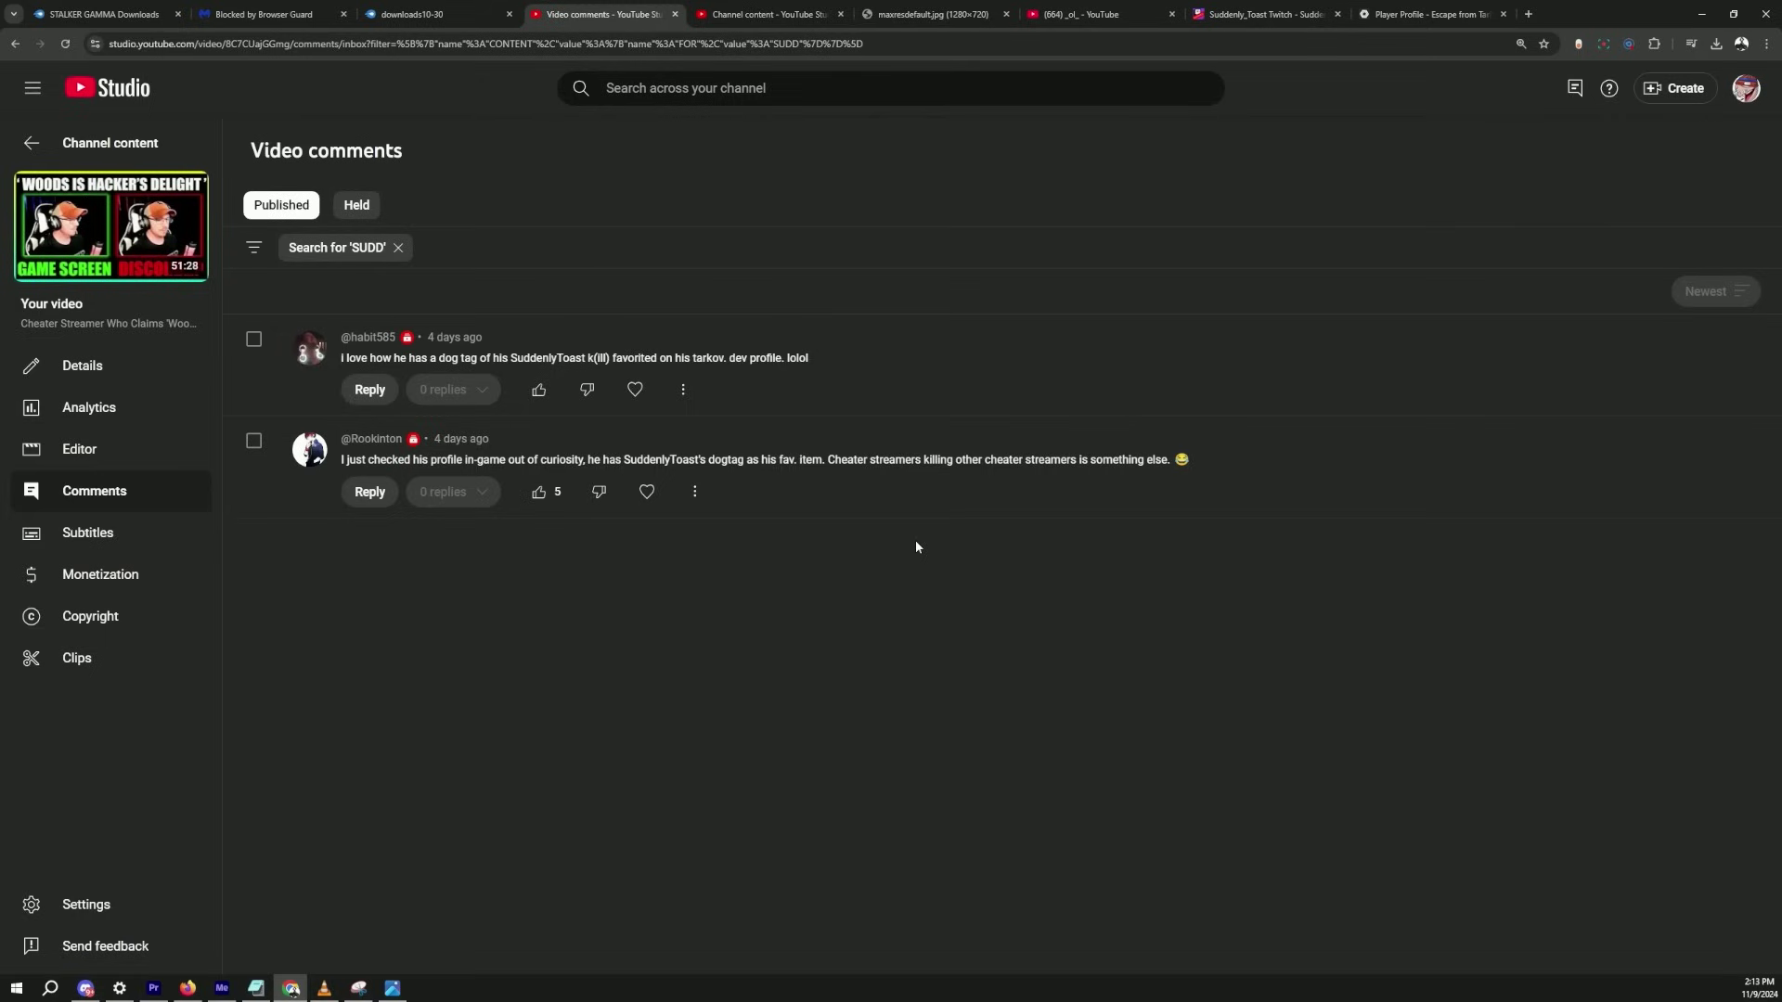
pyautogui.click(397, 246)
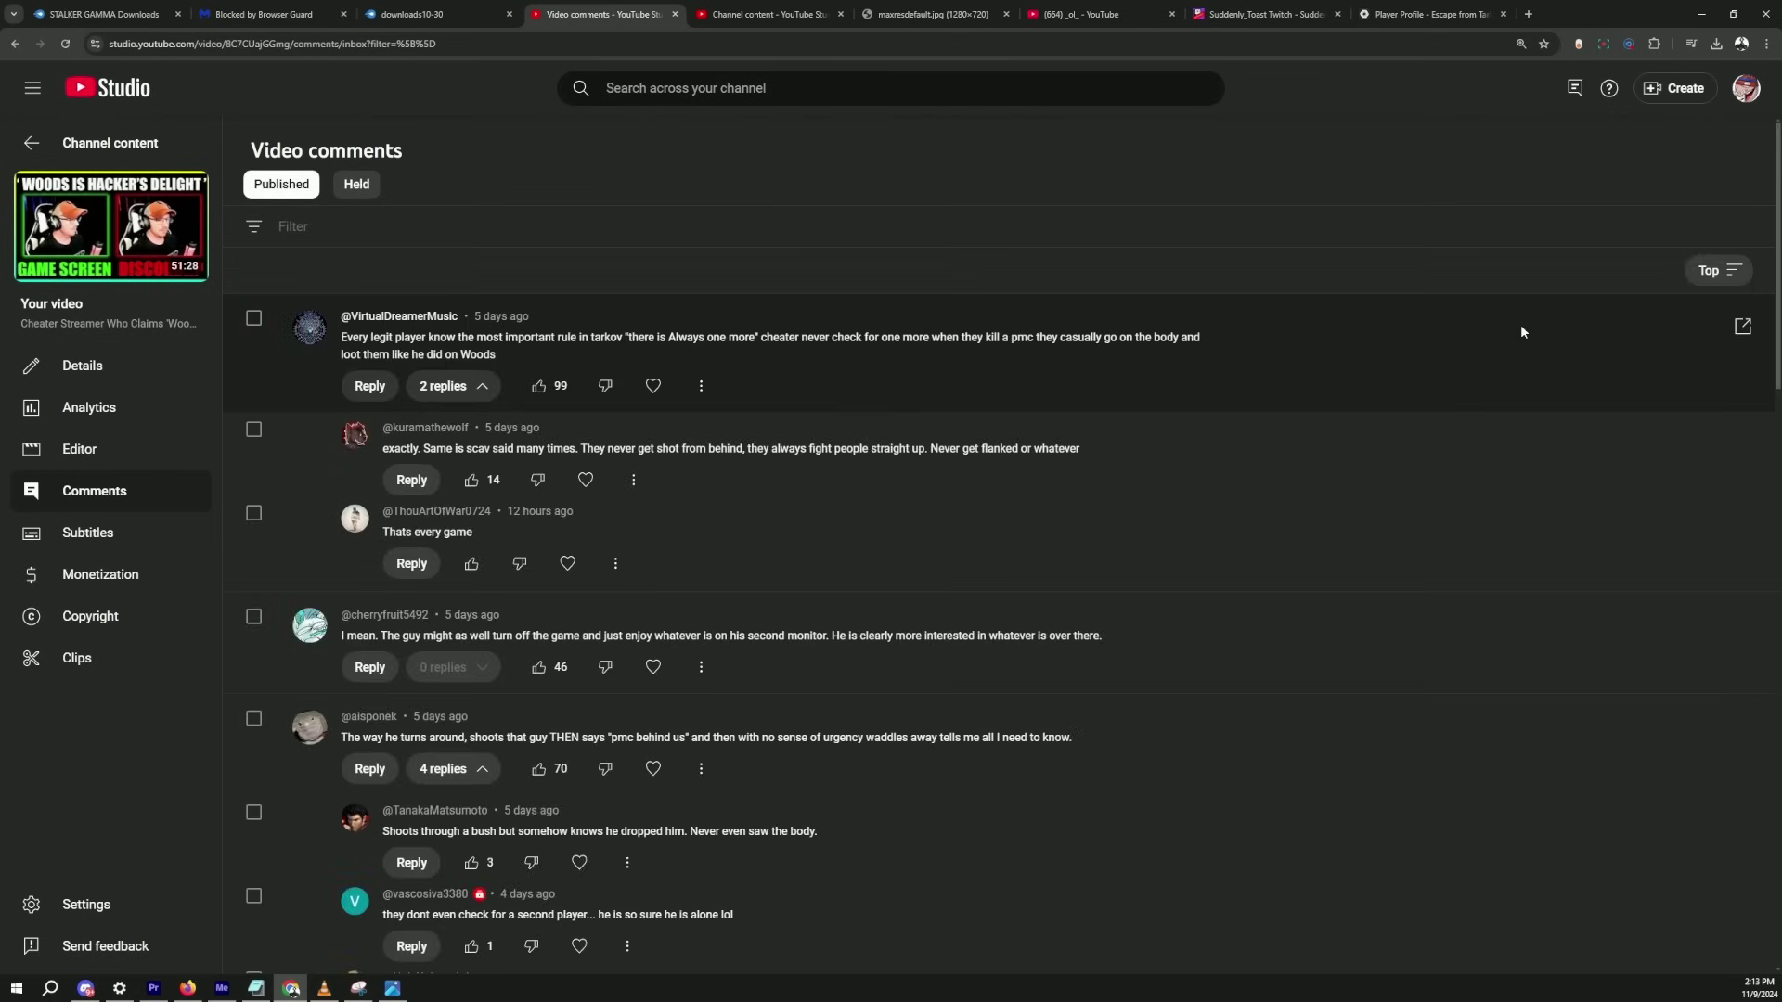
# Change the comment sort dropdown to Newest.
pyautogui.click(1711, 270)
pyautogui.click(1663, 334)
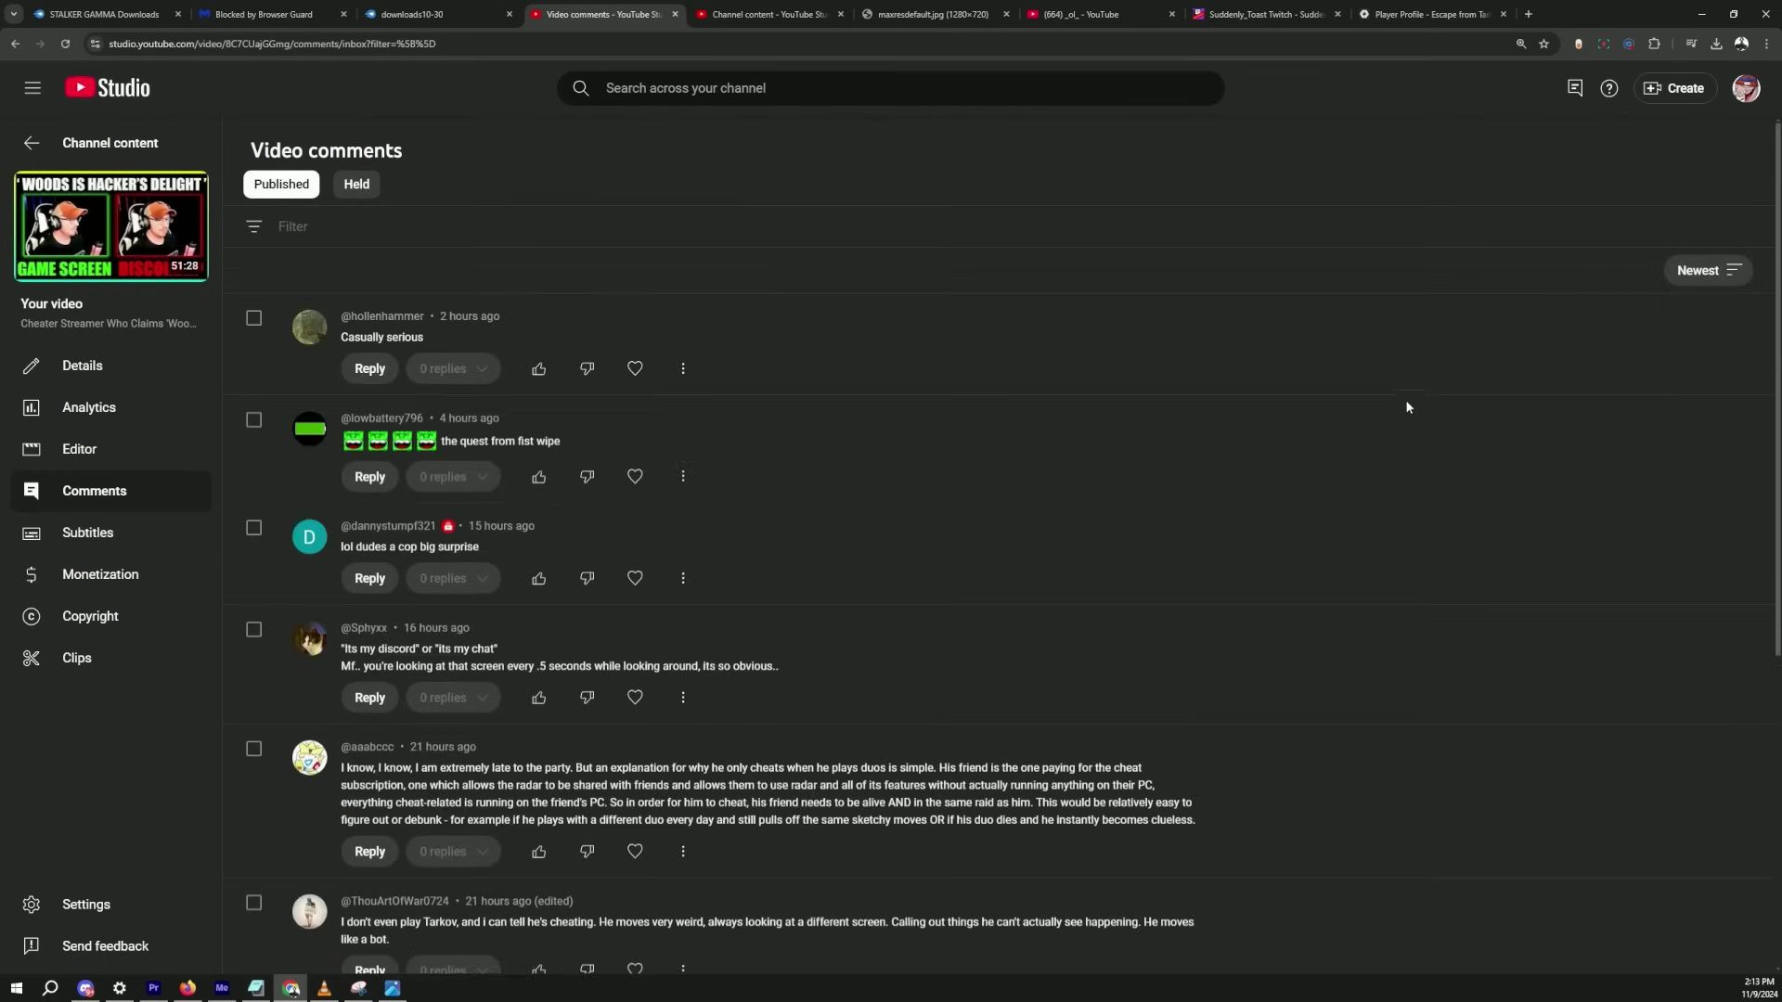
pyautogui.scroll(-2, 1405, 404)
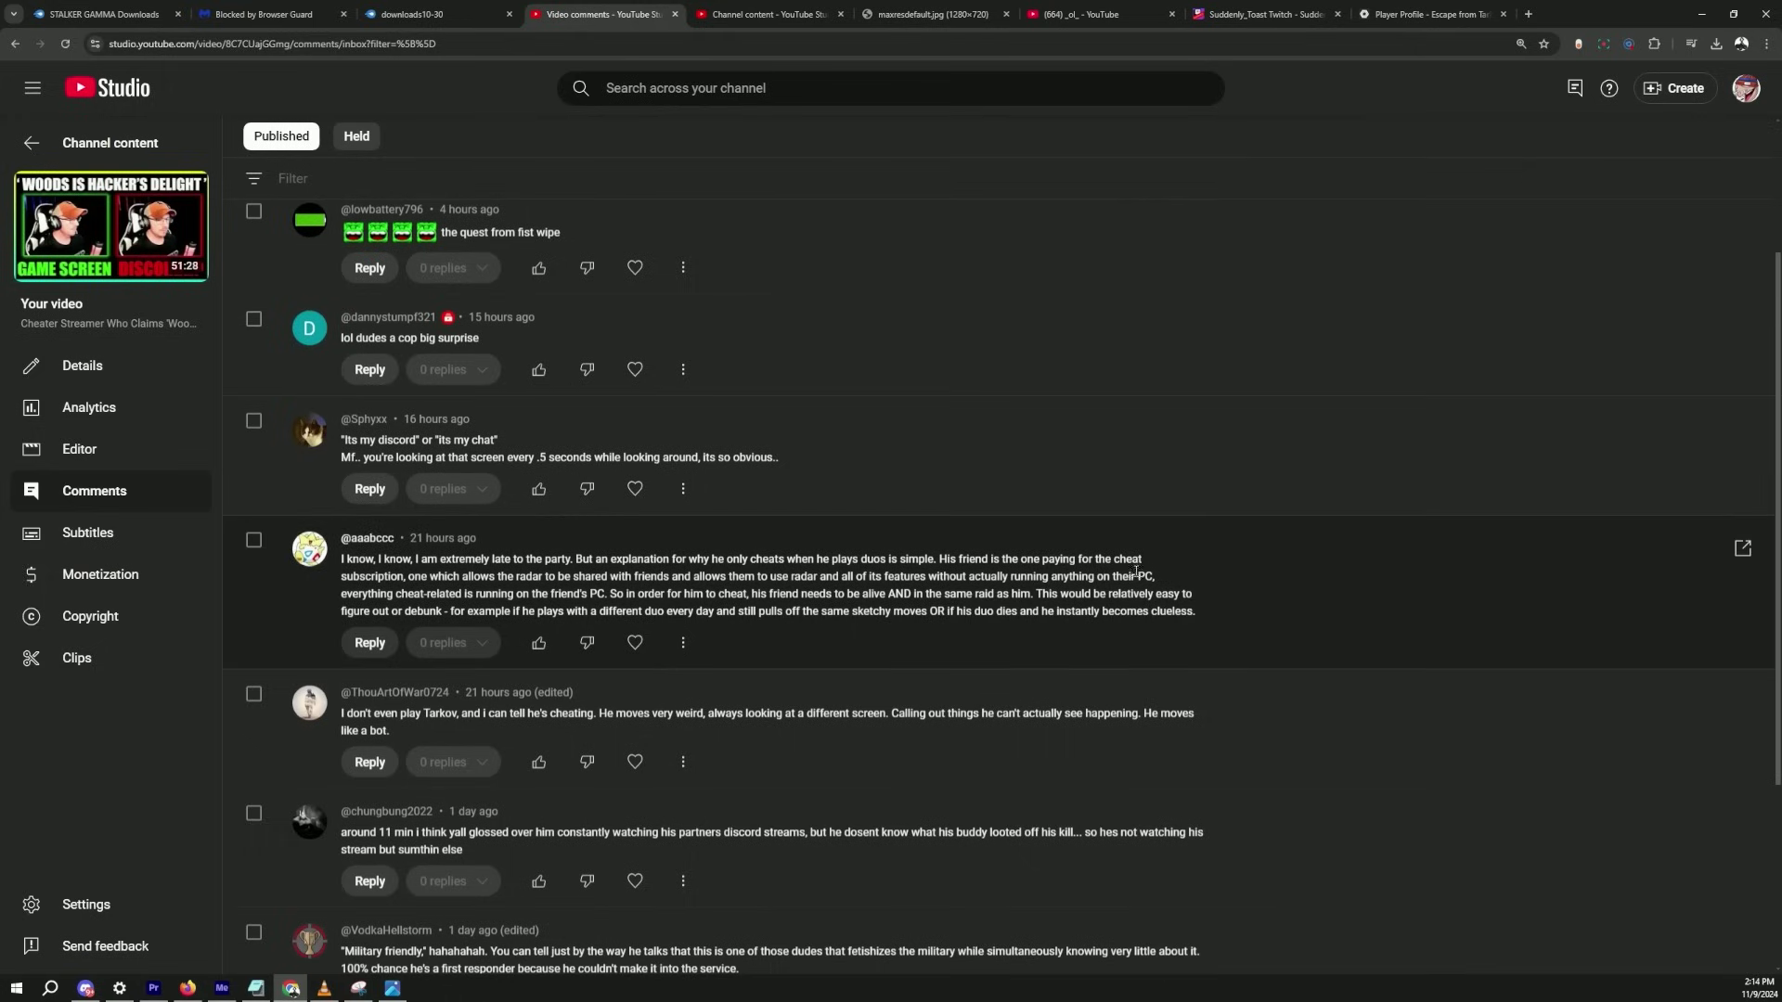
pyautogui.scroll(-1, 768, 591)
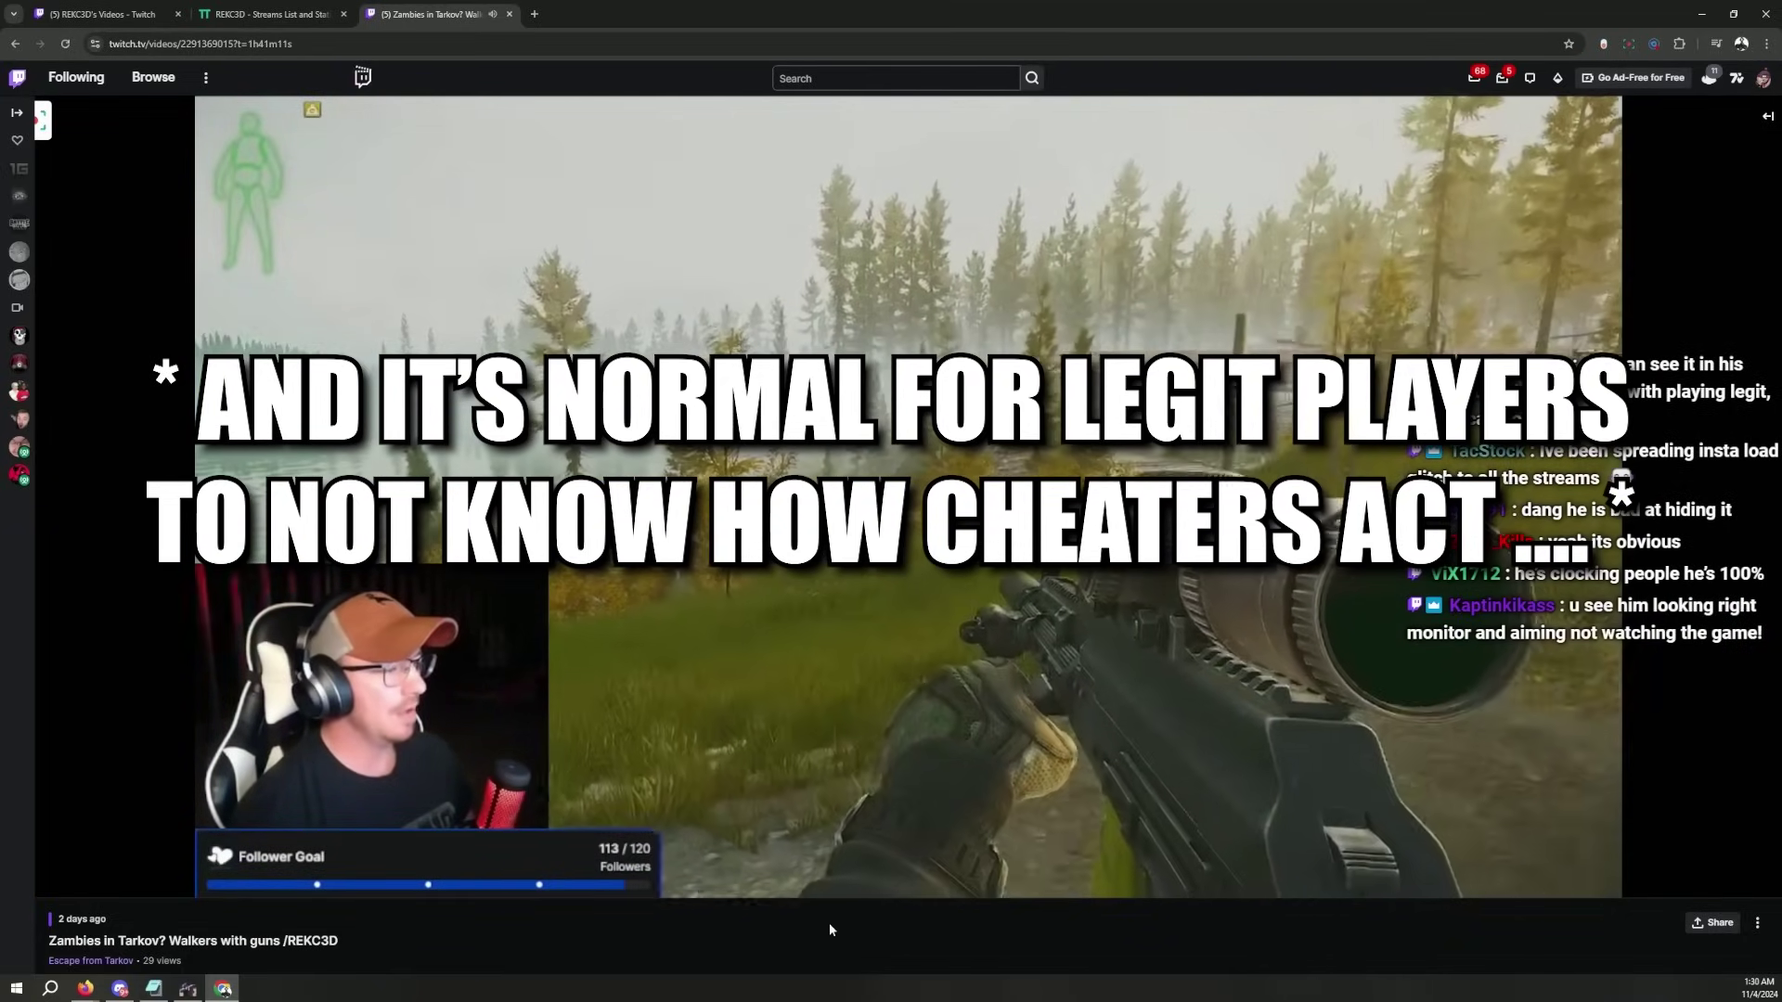
# Pause the Zombies in Tarkov VOD, rewind twenty seconds to the map overlay, and resume.
pyautogui.click(819, 692)
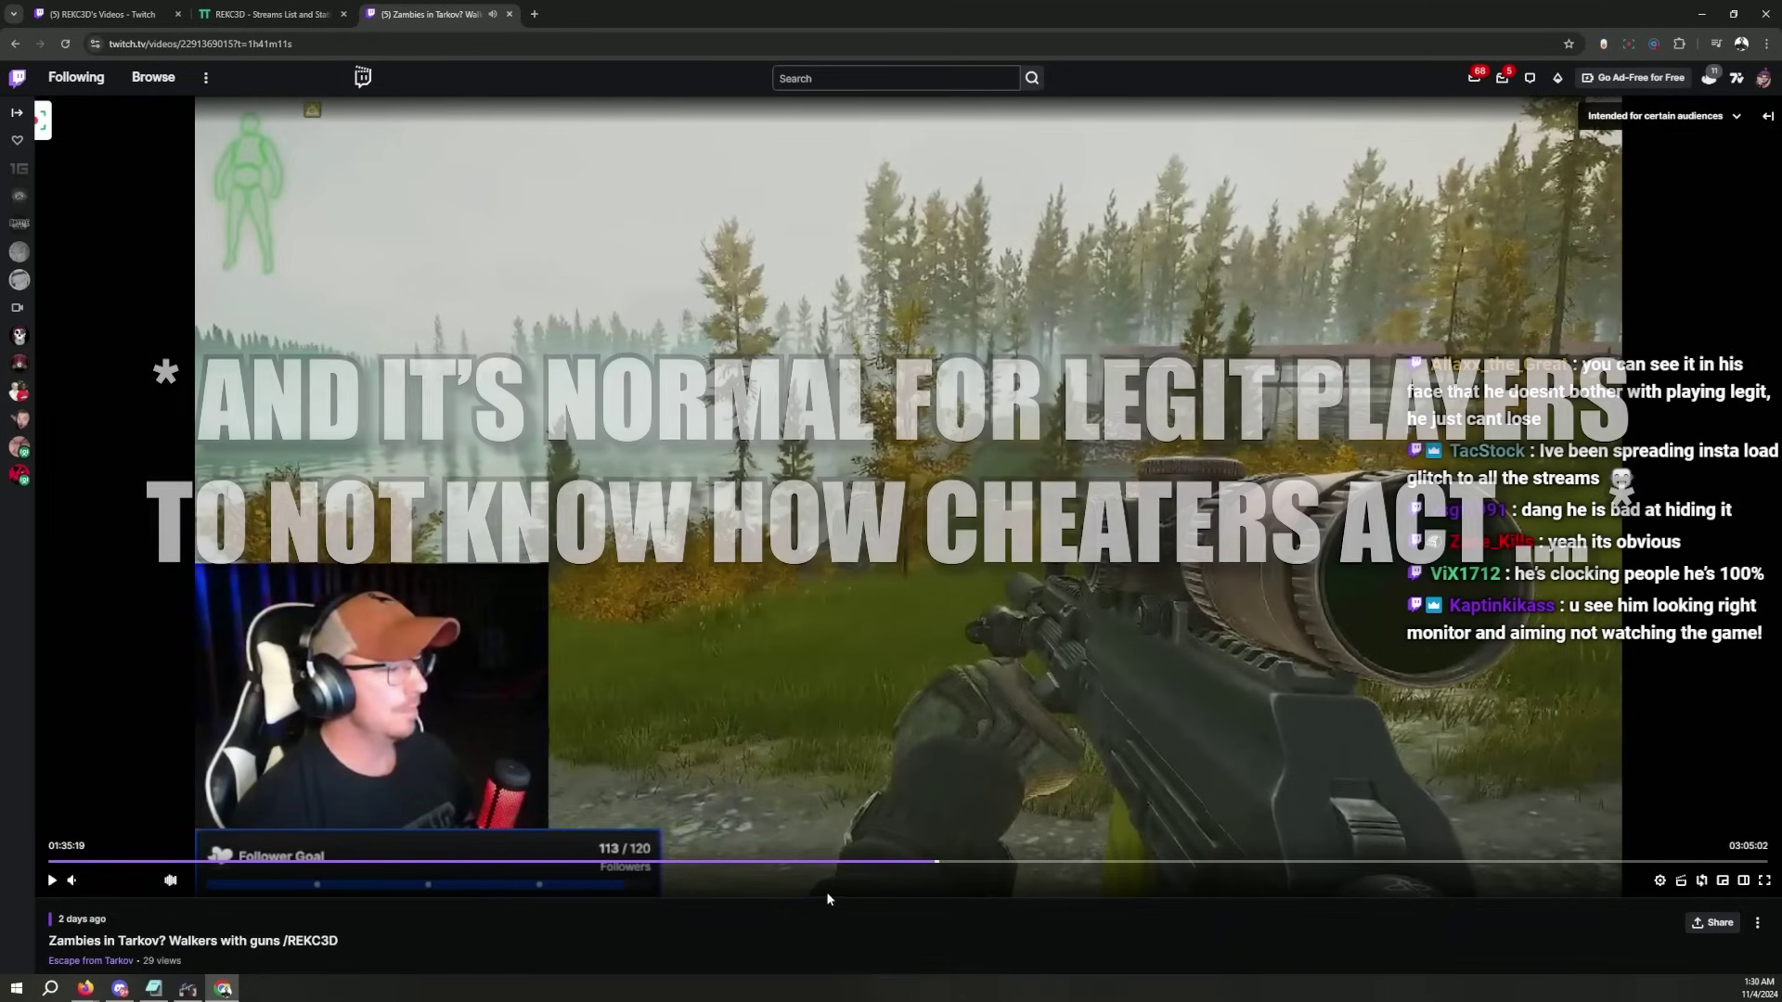
pyautogui.press('Left')
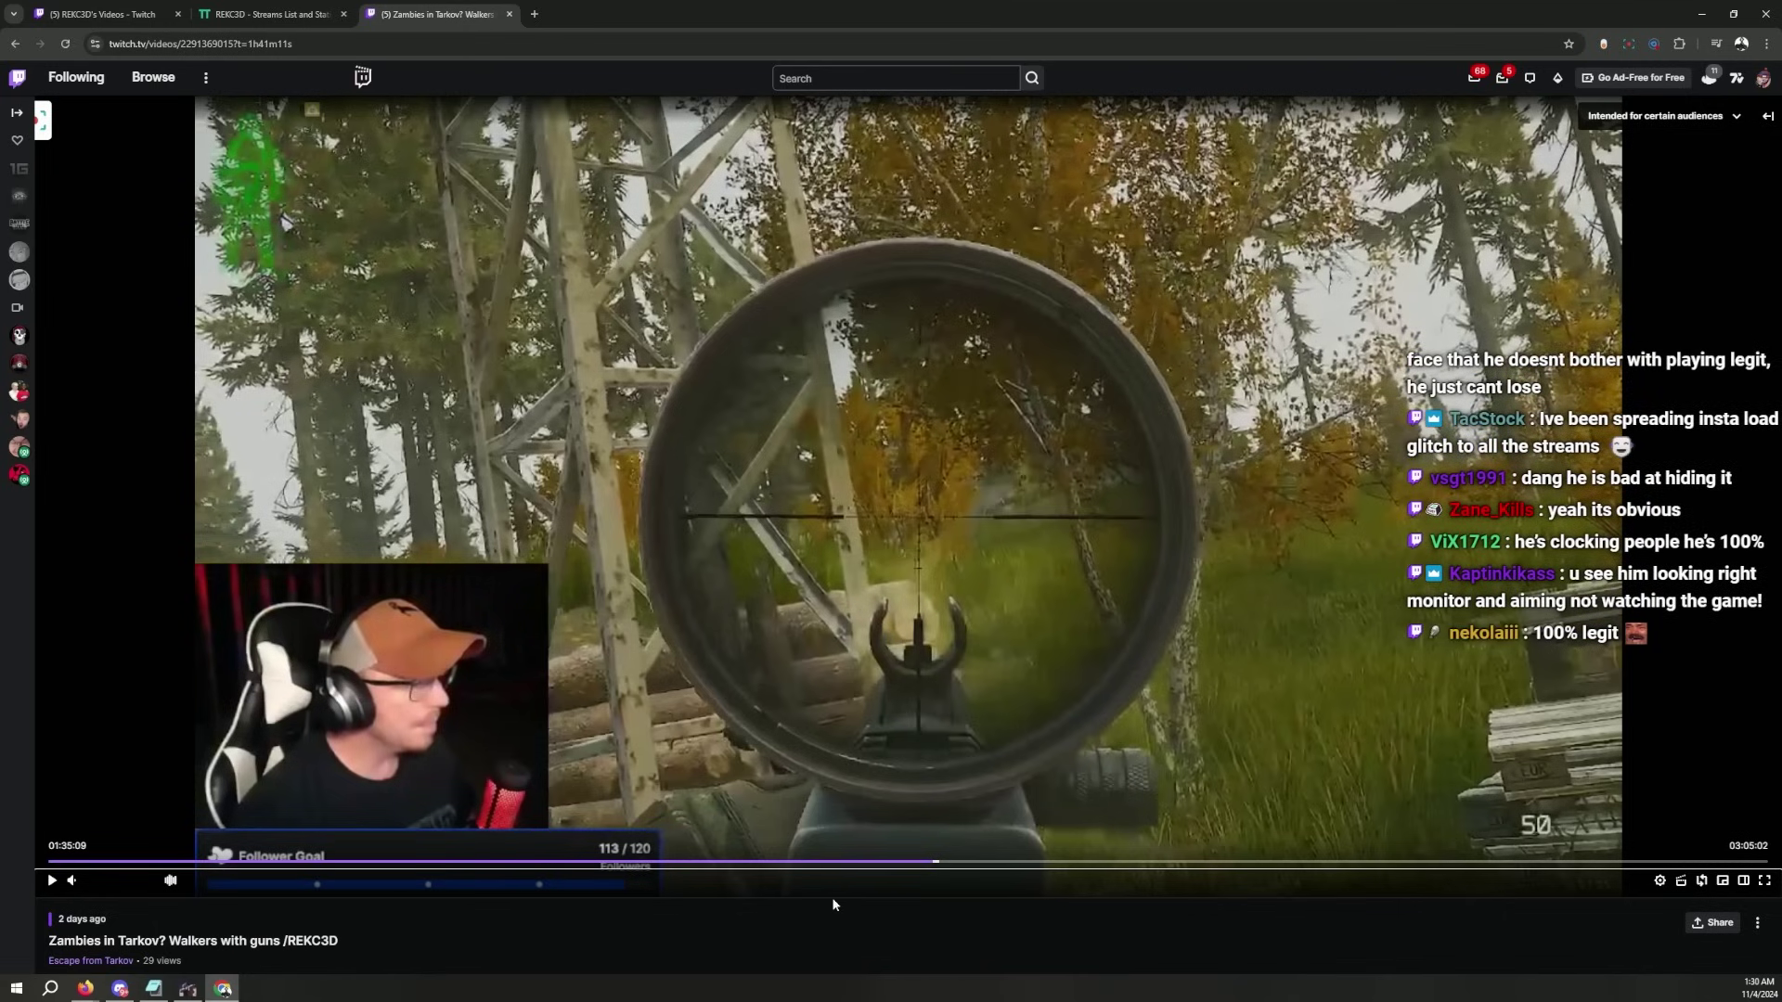
pyautogui.press('Left')
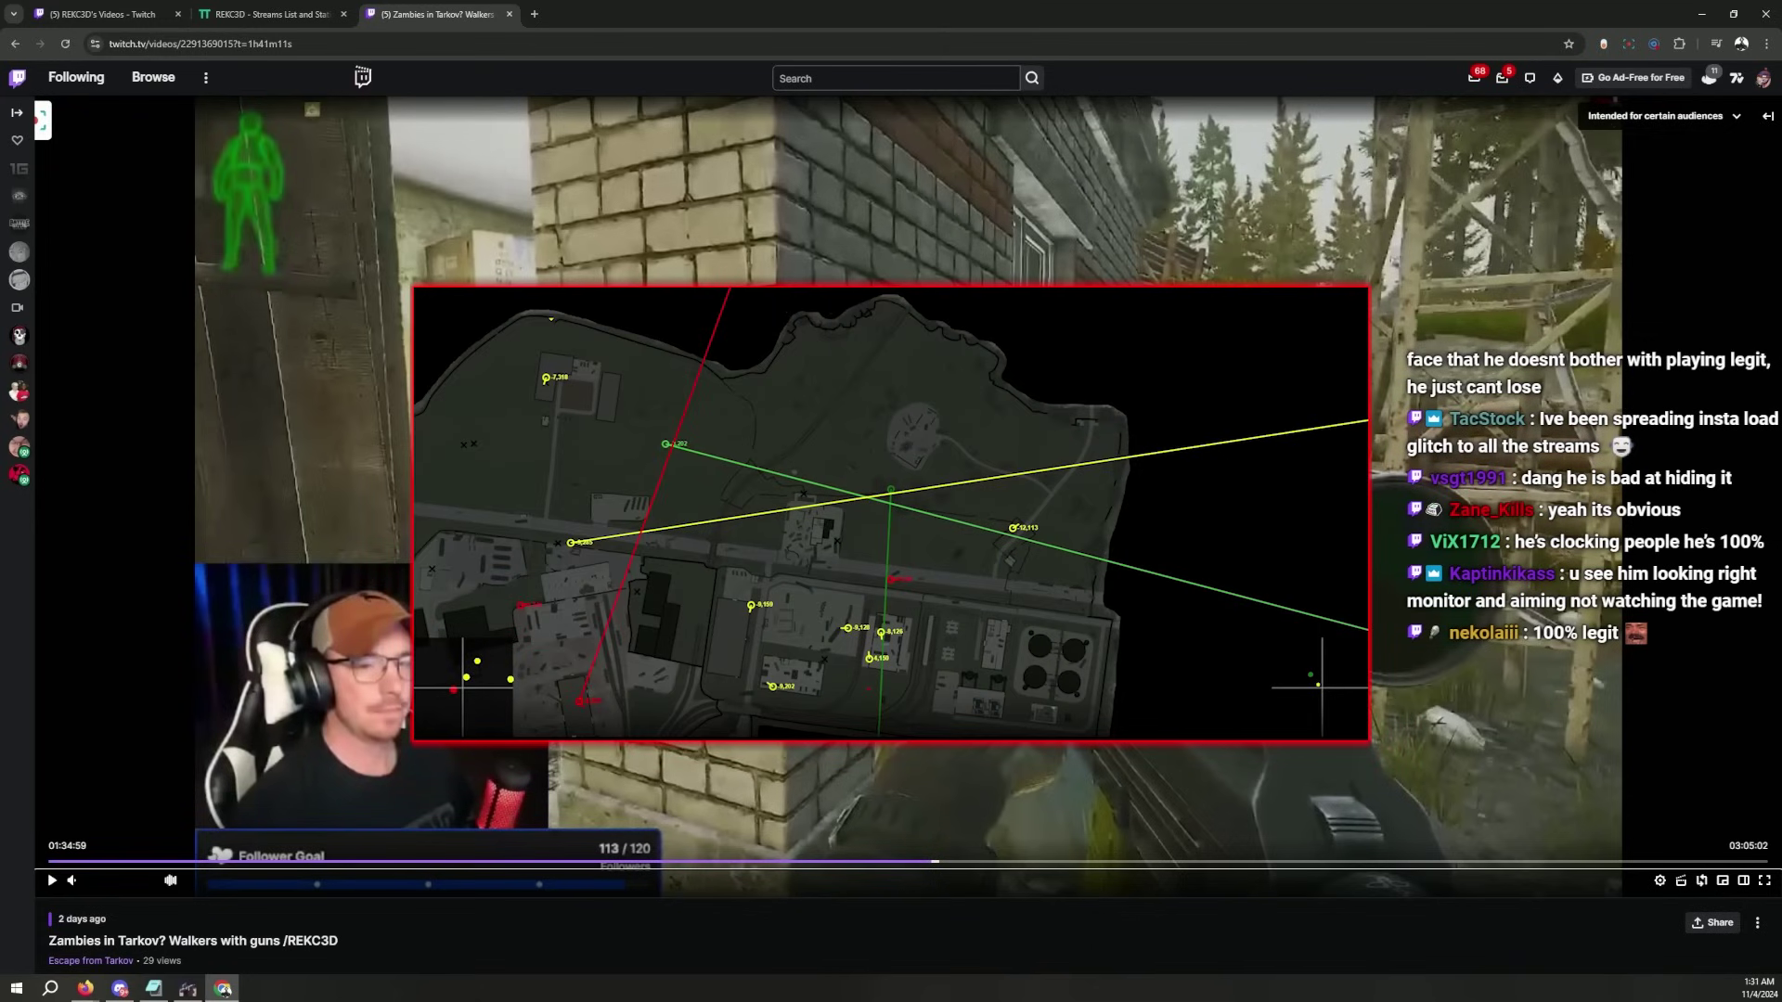
pyautogui.press('space')
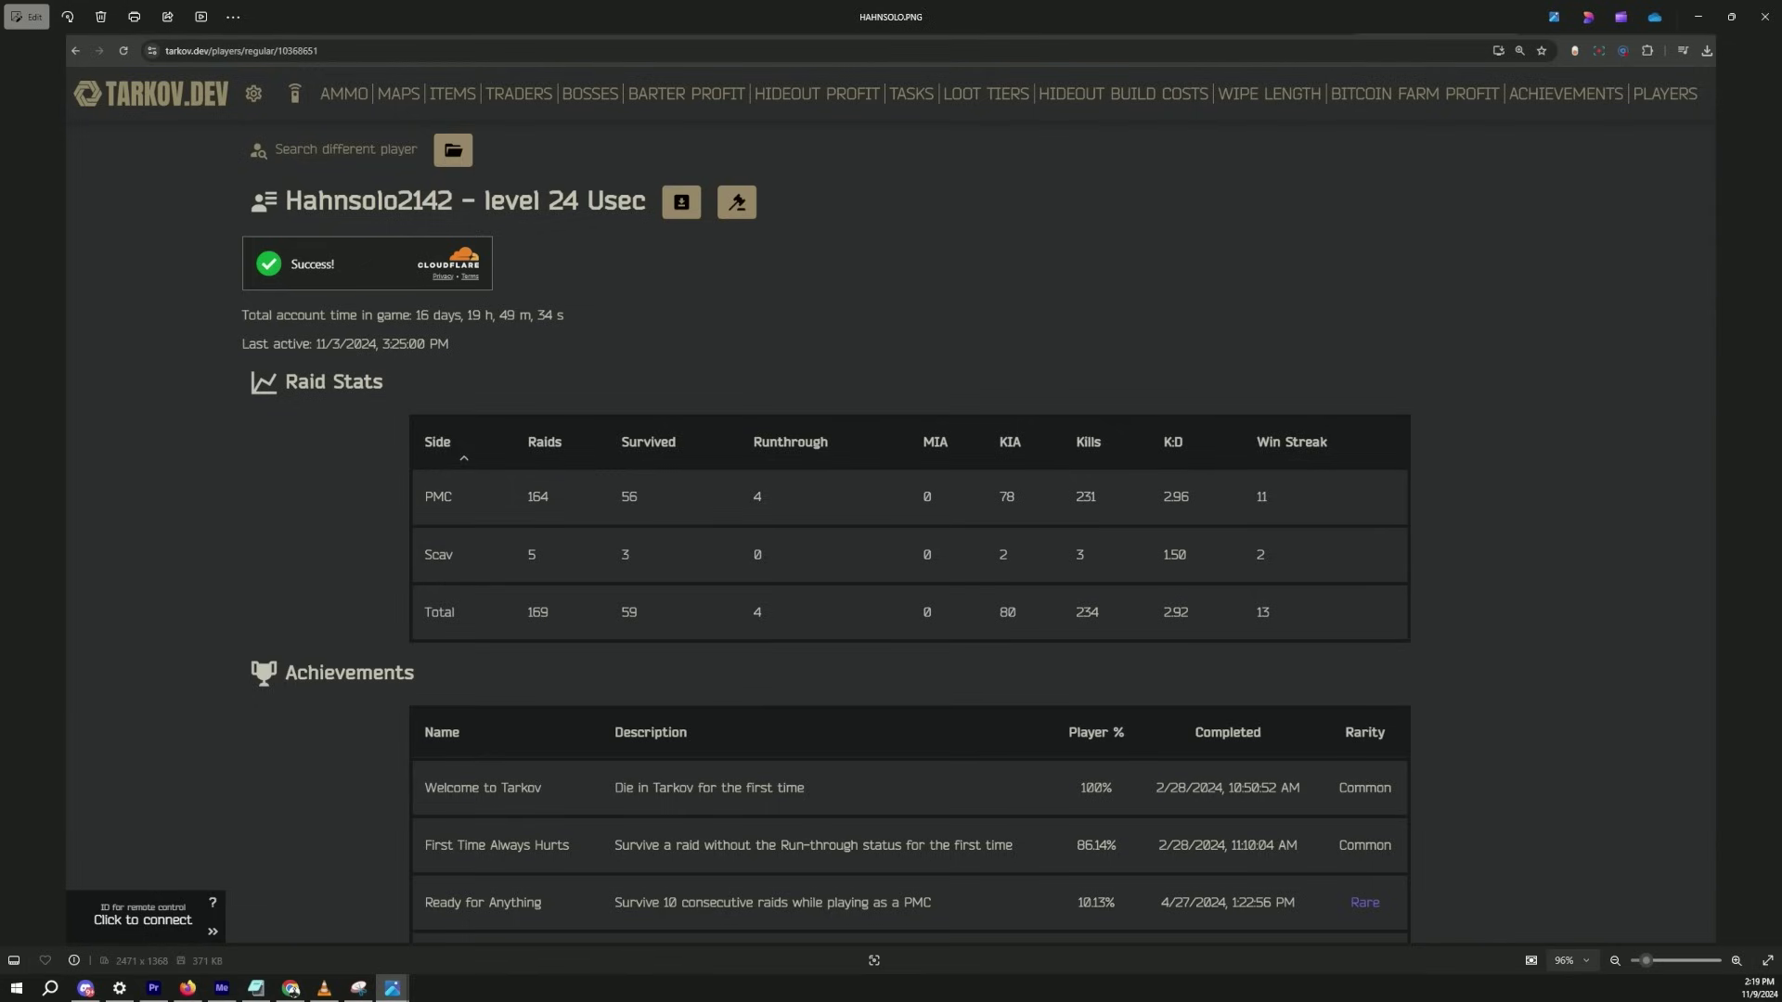
# Advance to ELITED3MON's level 35 profile screenshot, then leave the screenshot viewer.
pyautogui.press('Right')
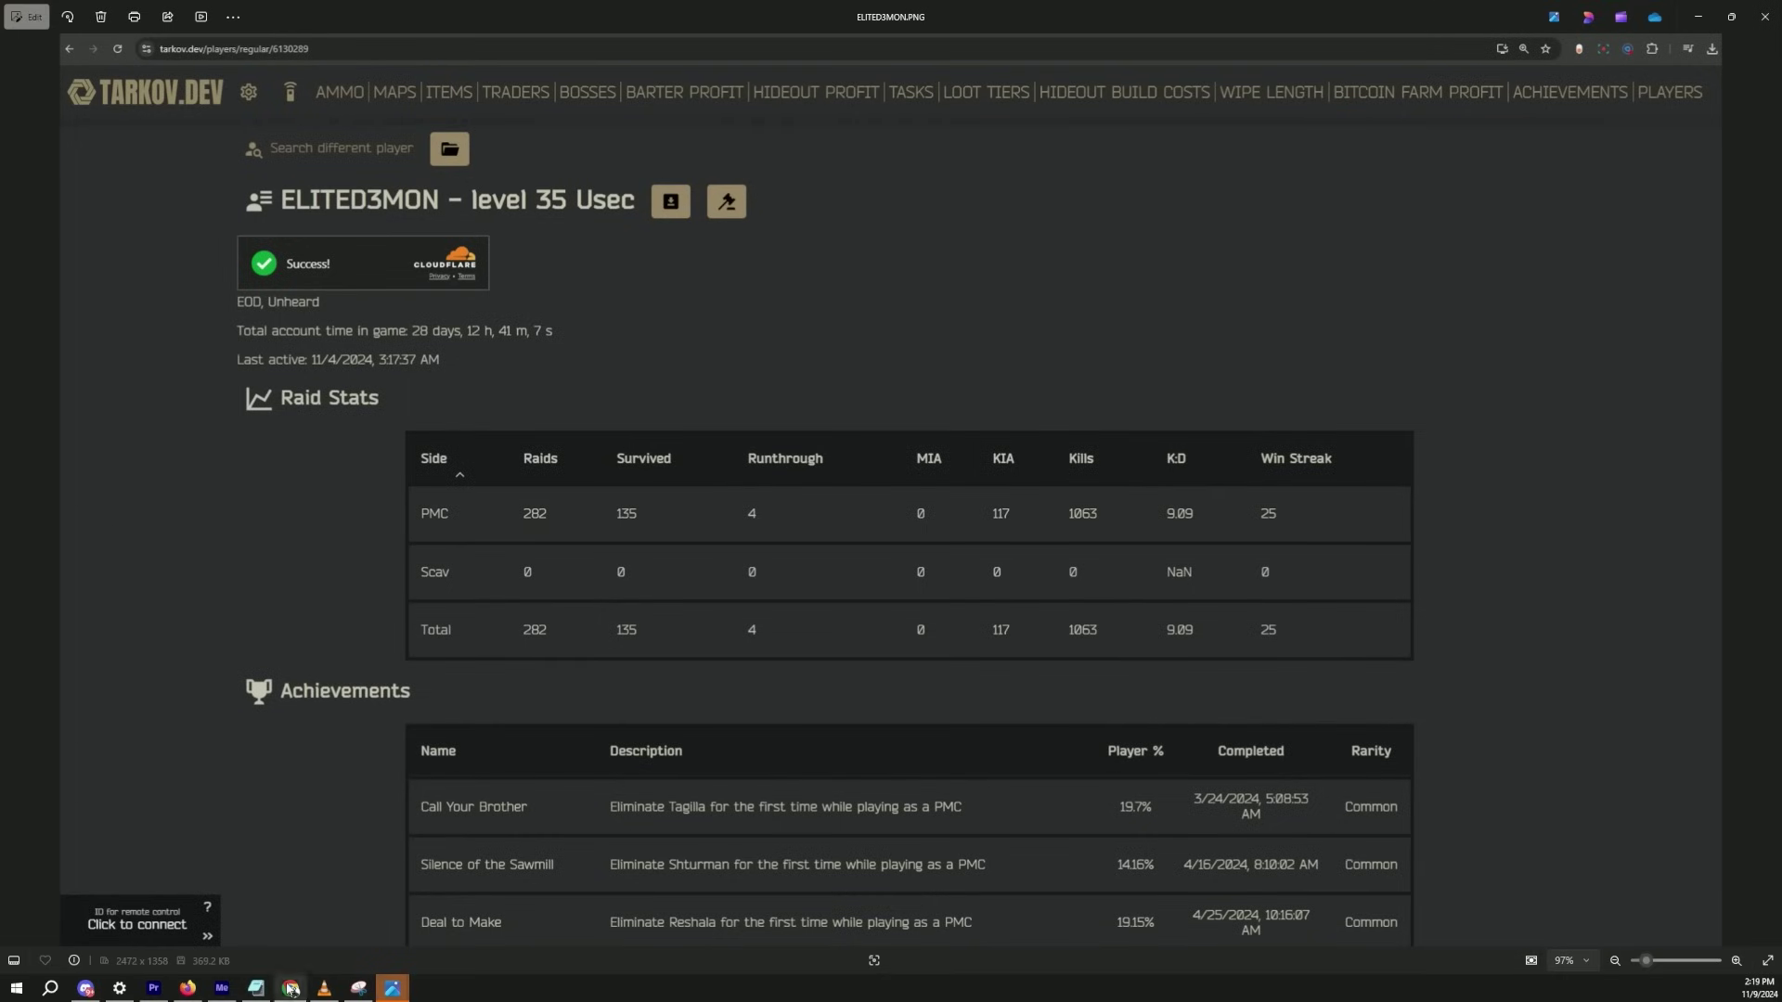
pyautogui.hotkey('alt', 'Tab')
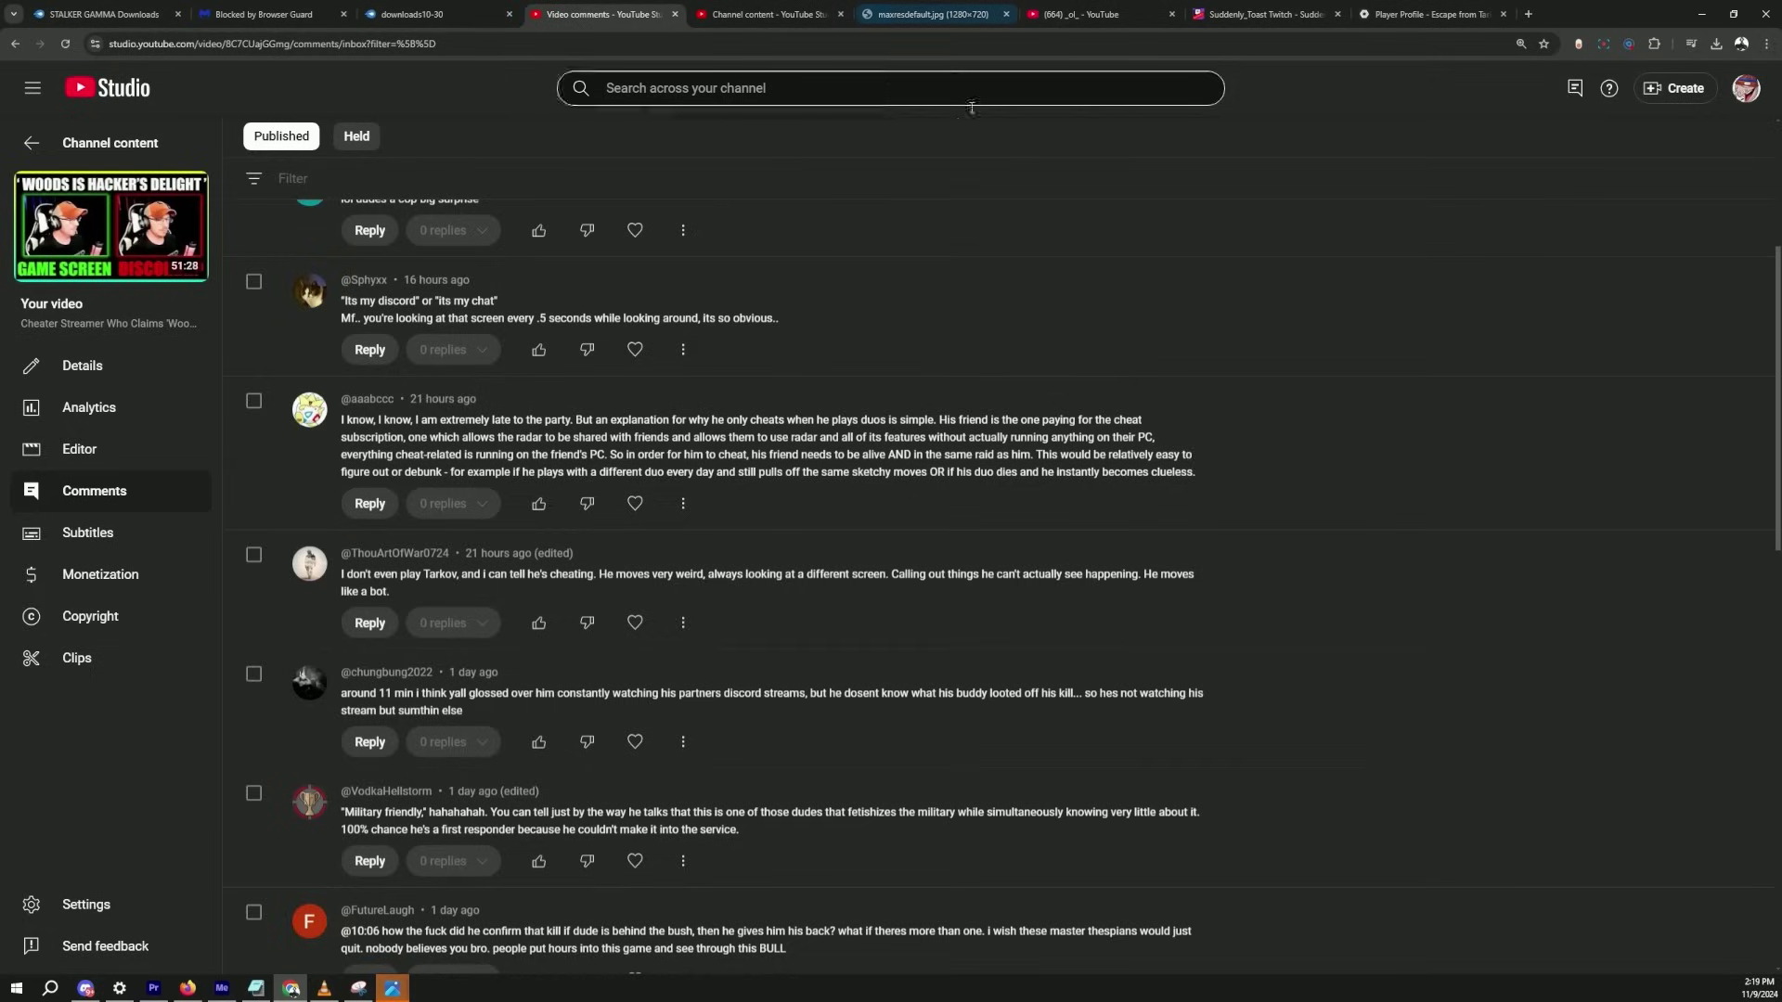
# Switch to the 'Player Profile - Escape from Tarkov' browser tab.
pyautogui.click(1428, 15)
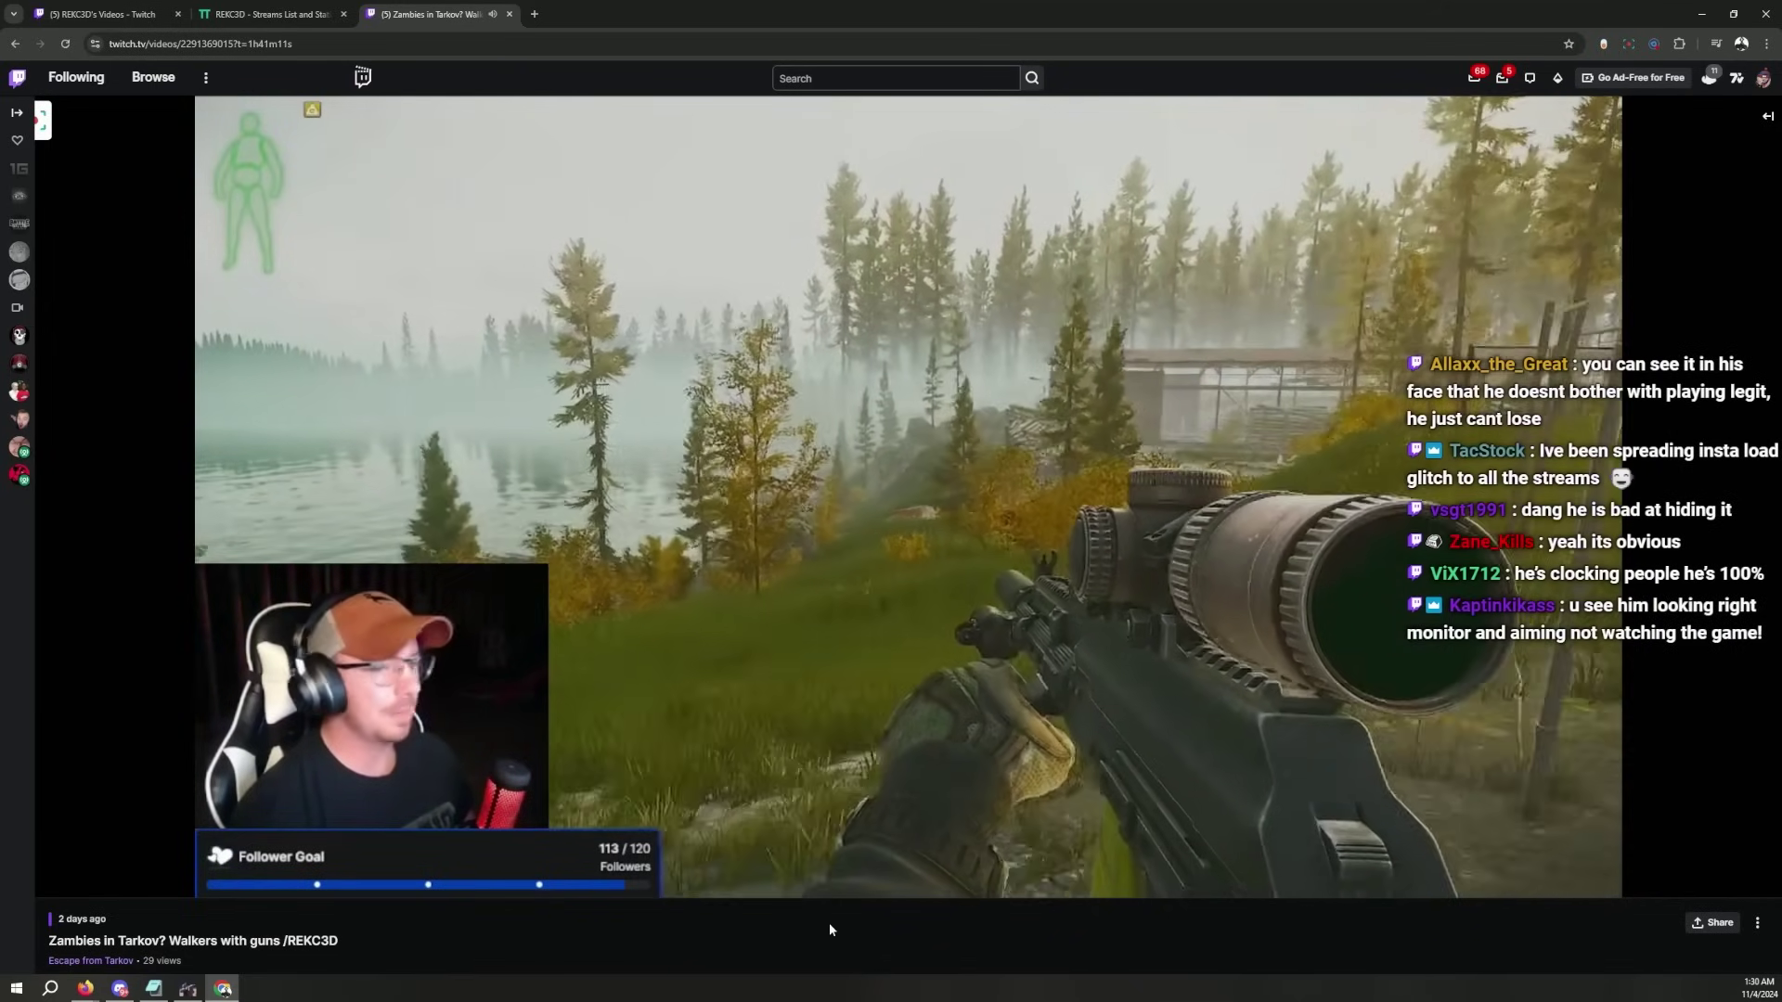
# Pause the REKC3D VOD at 1:35:19 on the foggy lakeside forest footage.
pyautogui.click(860, 756)
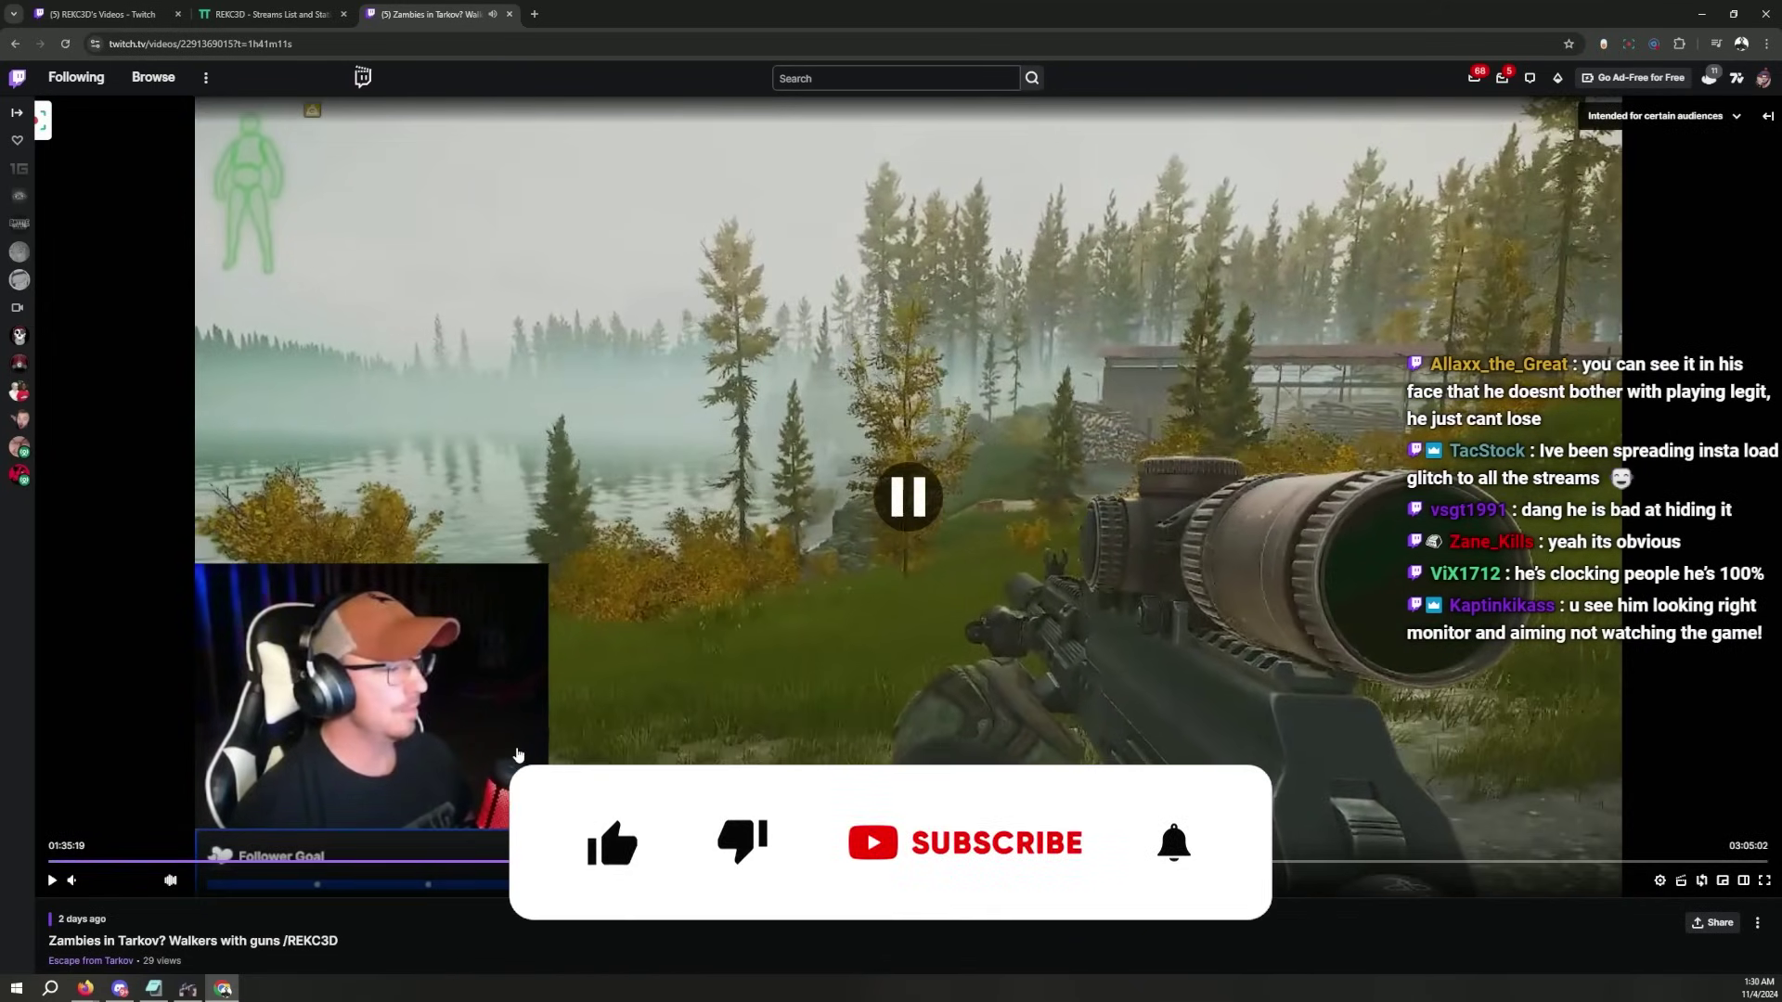